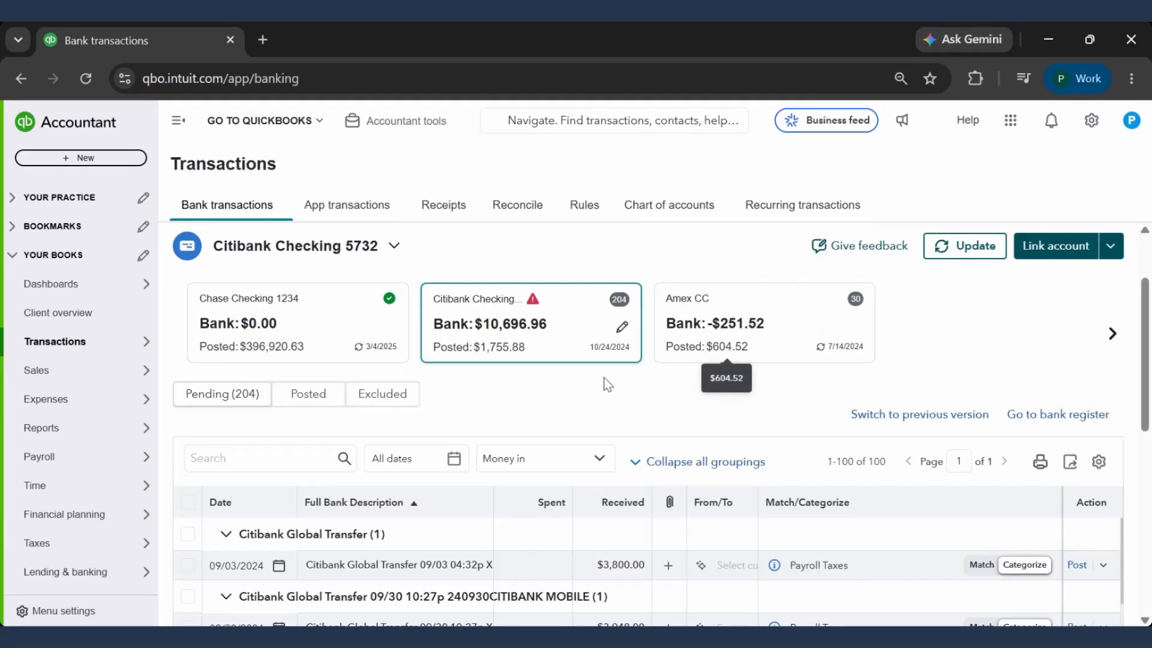
Step: Open the $3,800.00 Citibank Global Transfer deposit dated 09/03/2024 and find records to match it with
scroll(607, 396, down, 2)
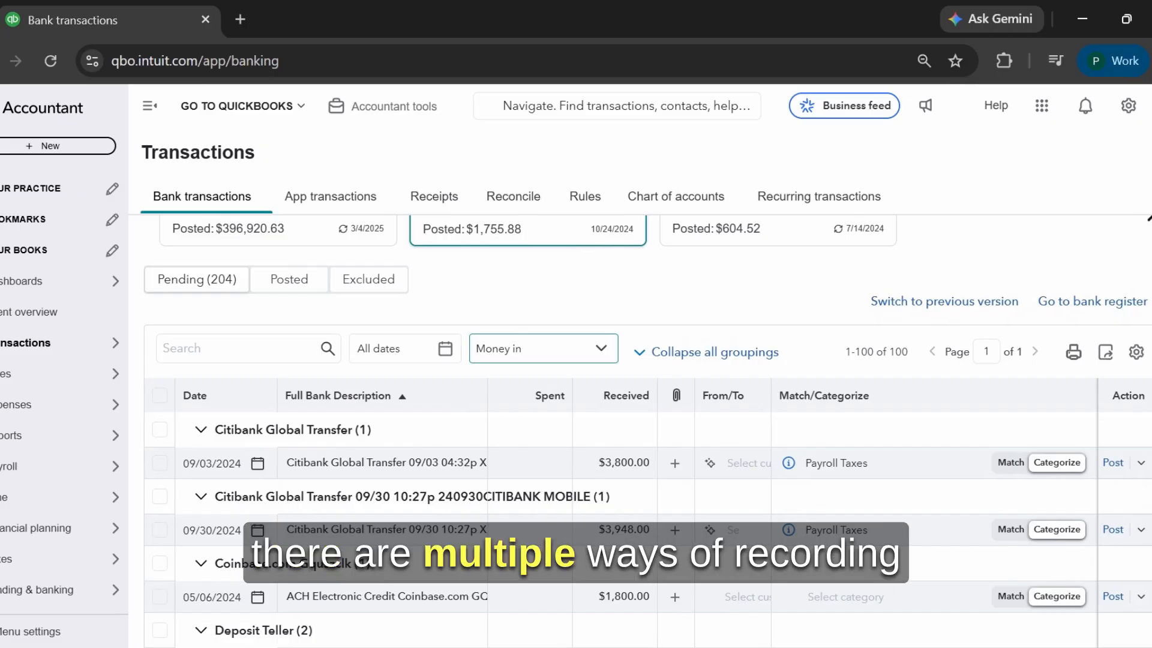
scroll(543, 360, up, 2)
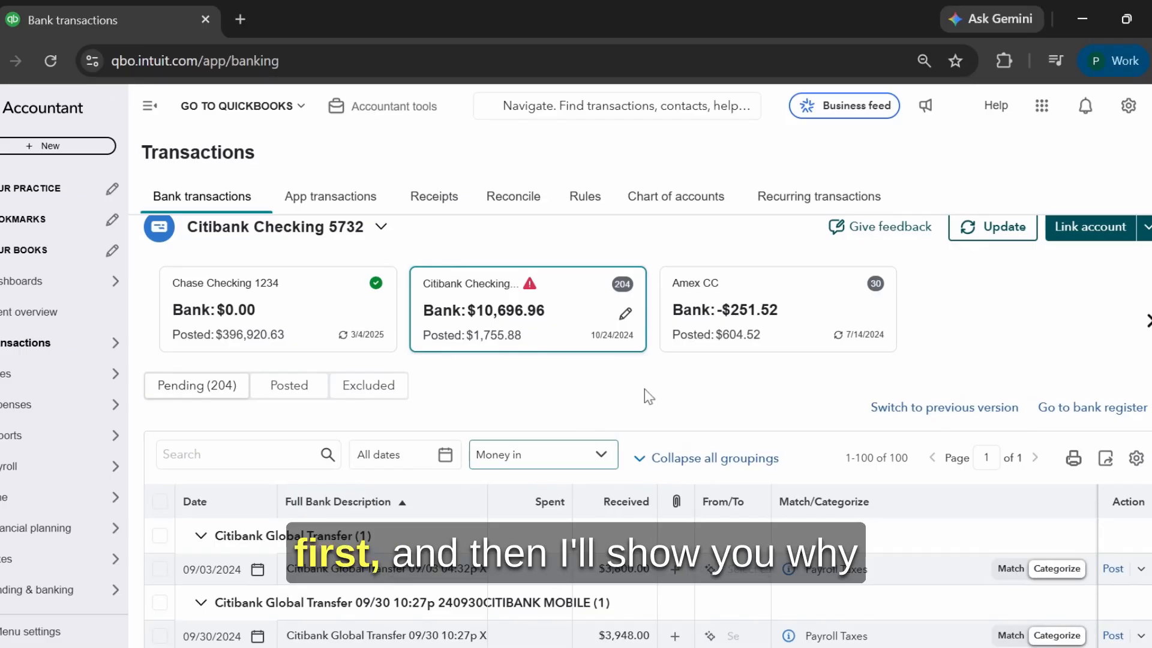
scroll(644, 388, down, 3)
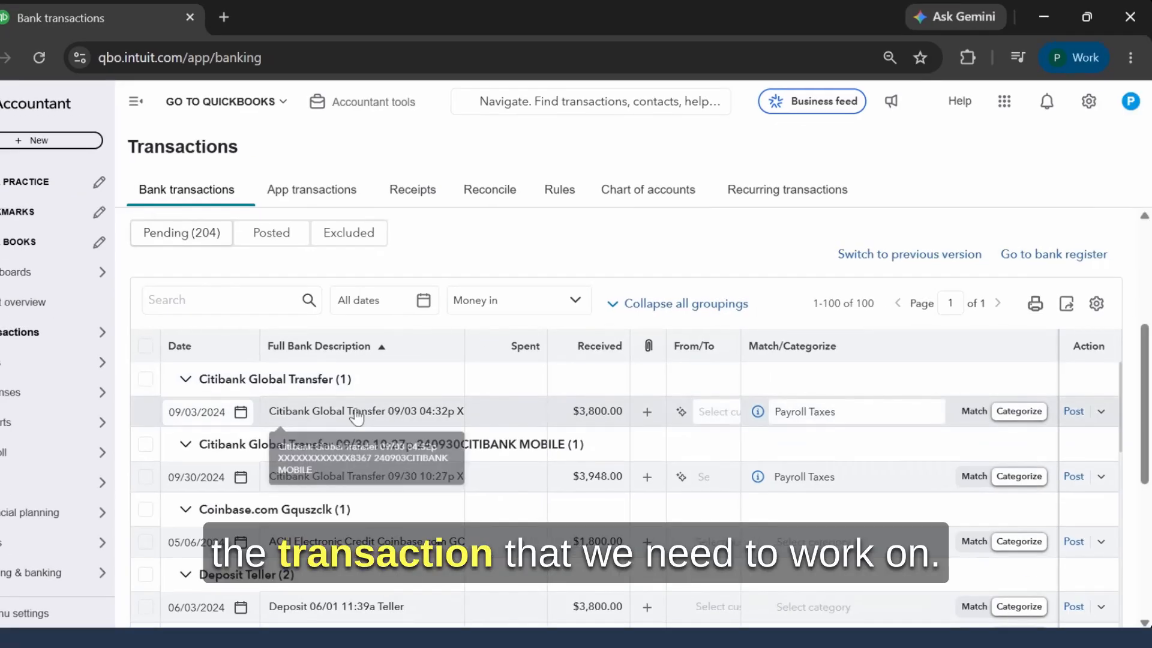
click(395, 403)
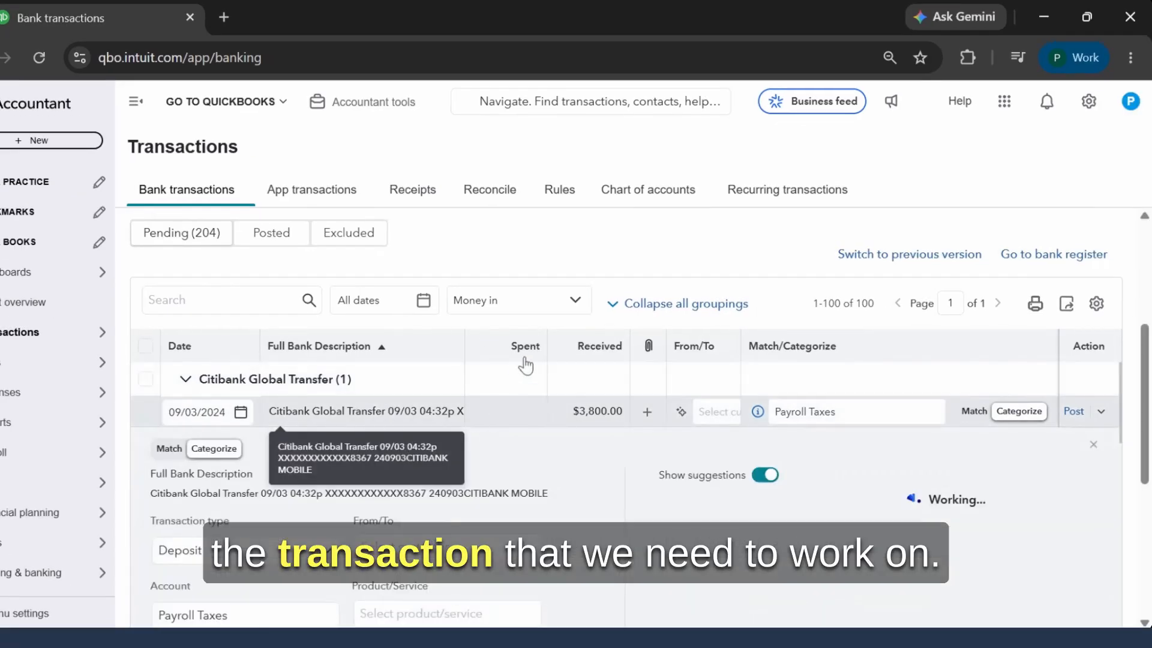
scroll(528, 360, down, 2)
scroll(557, 359, down, 2)
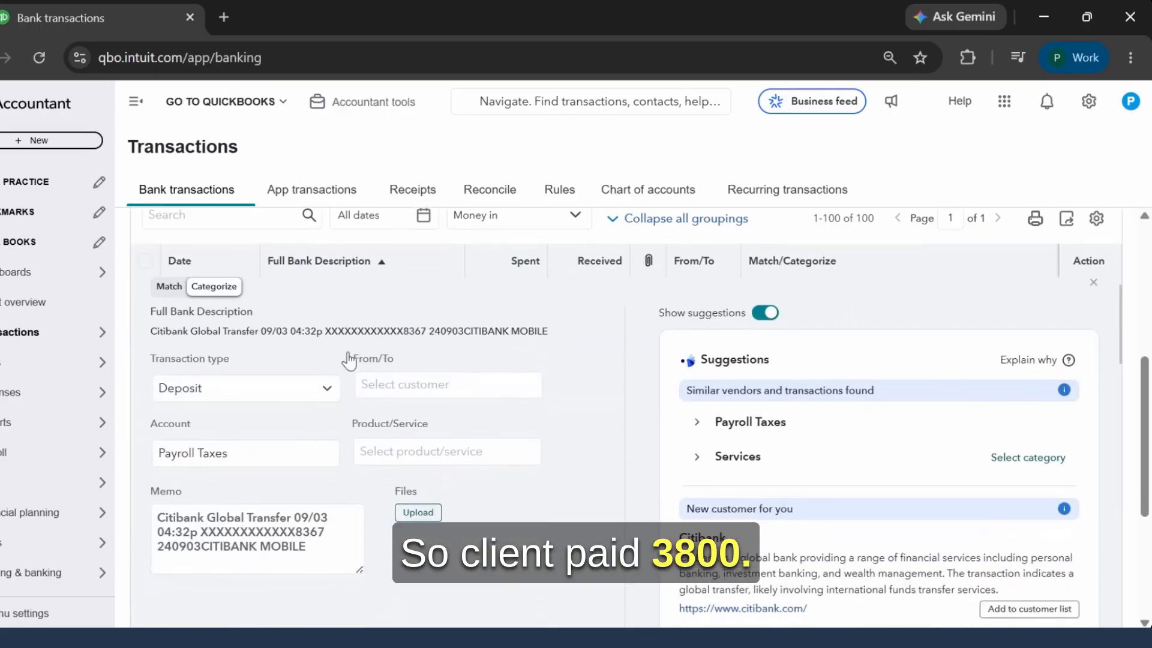
scroll(469, 353, up, 2)
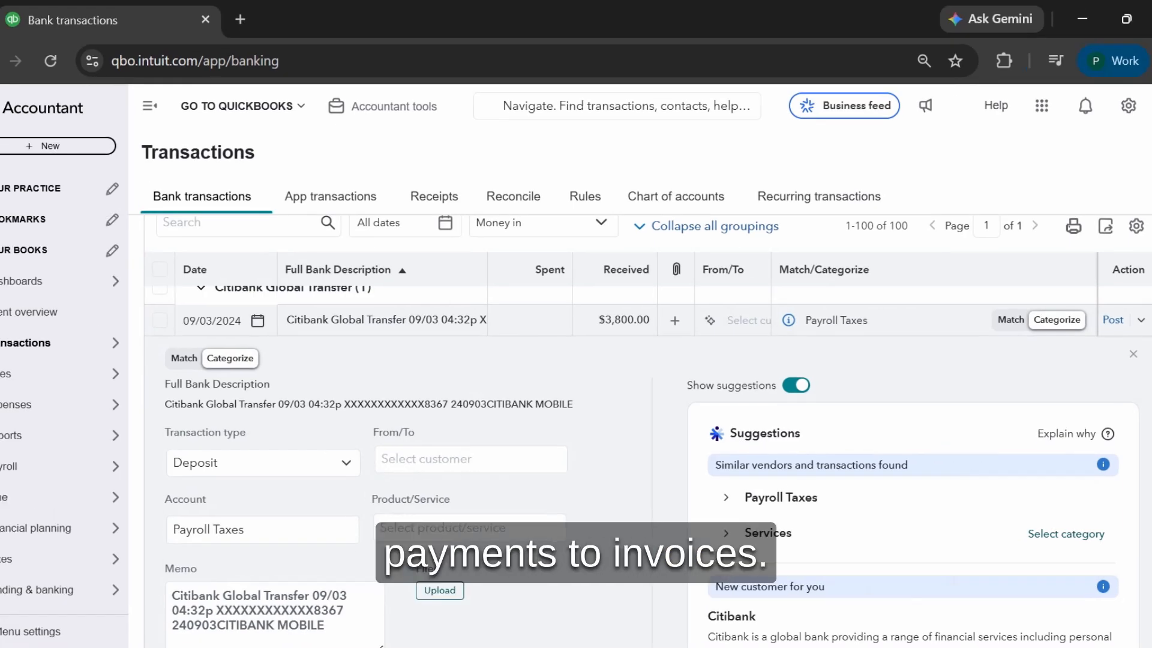
click(180, 359)
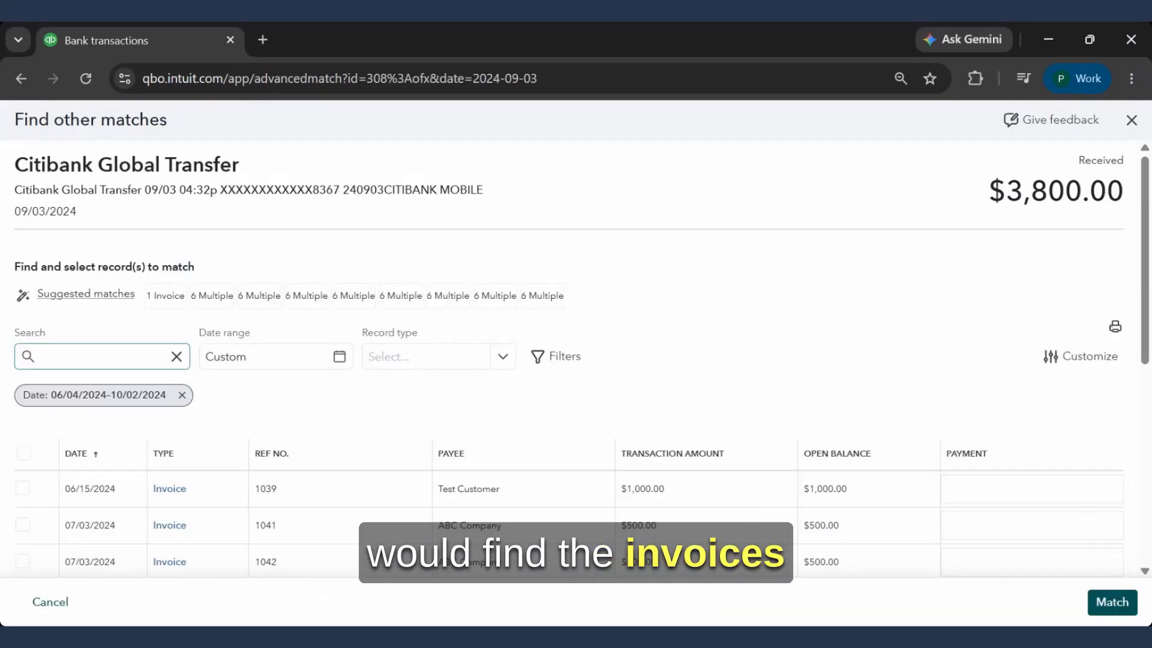
Step: Filter the matching records by "test" and select Test Customer invoices 1039, 1043, 073125 and 073128, with 800.00 applied to the last
scroll(273, 360, down, 2)
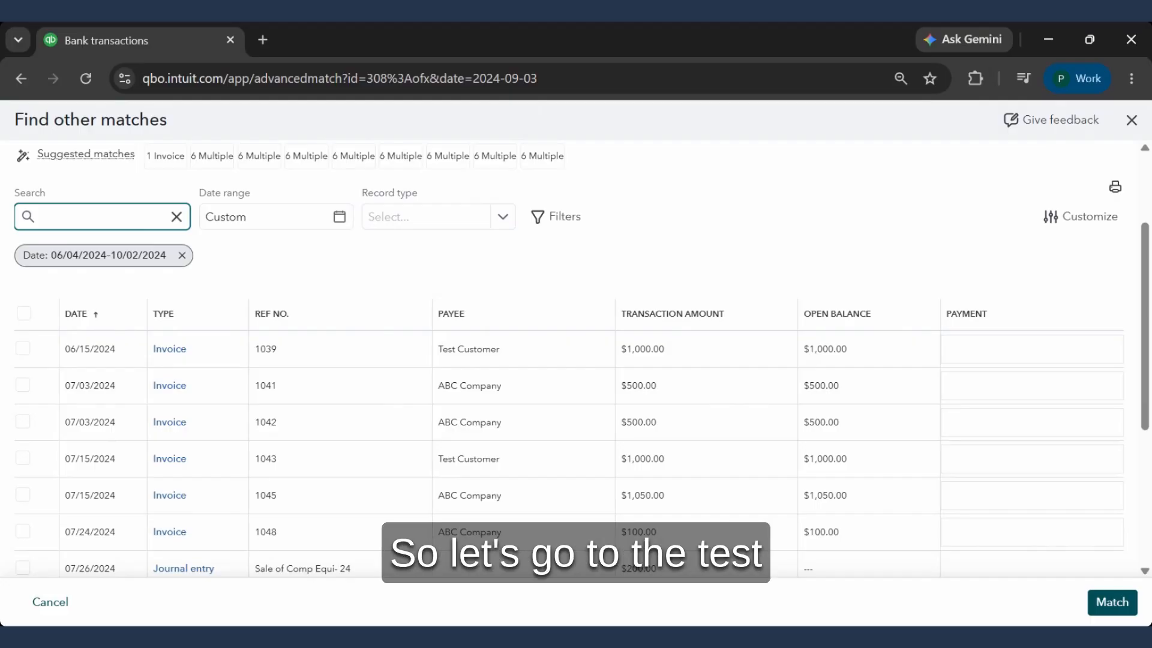
text(test)
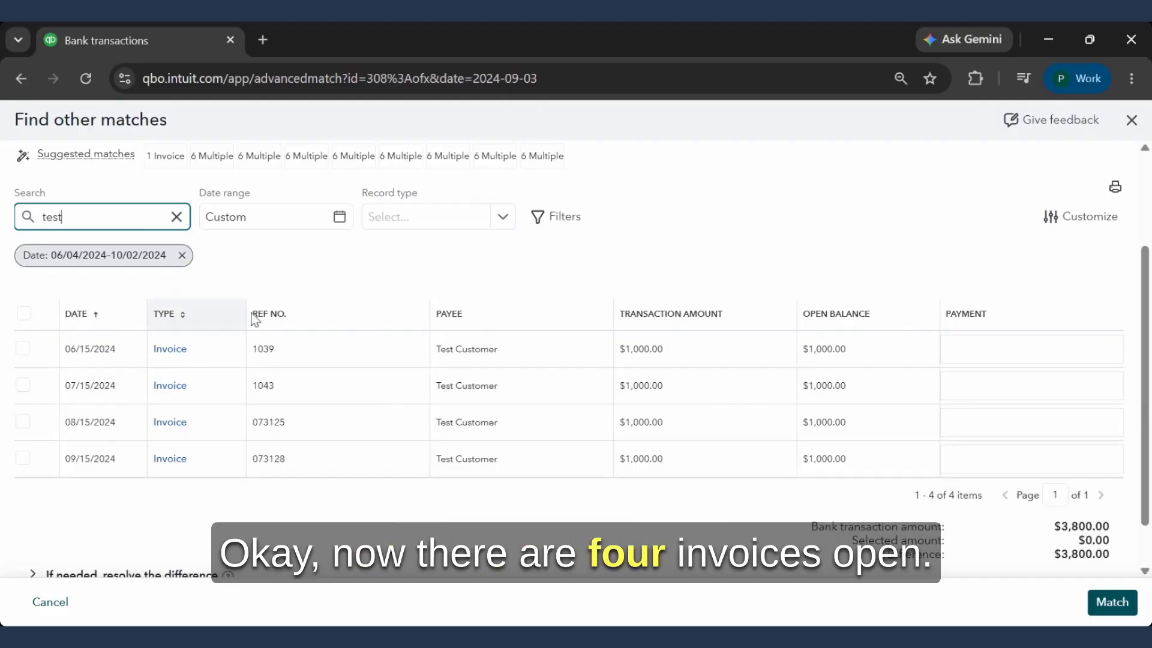
click(23, 349)
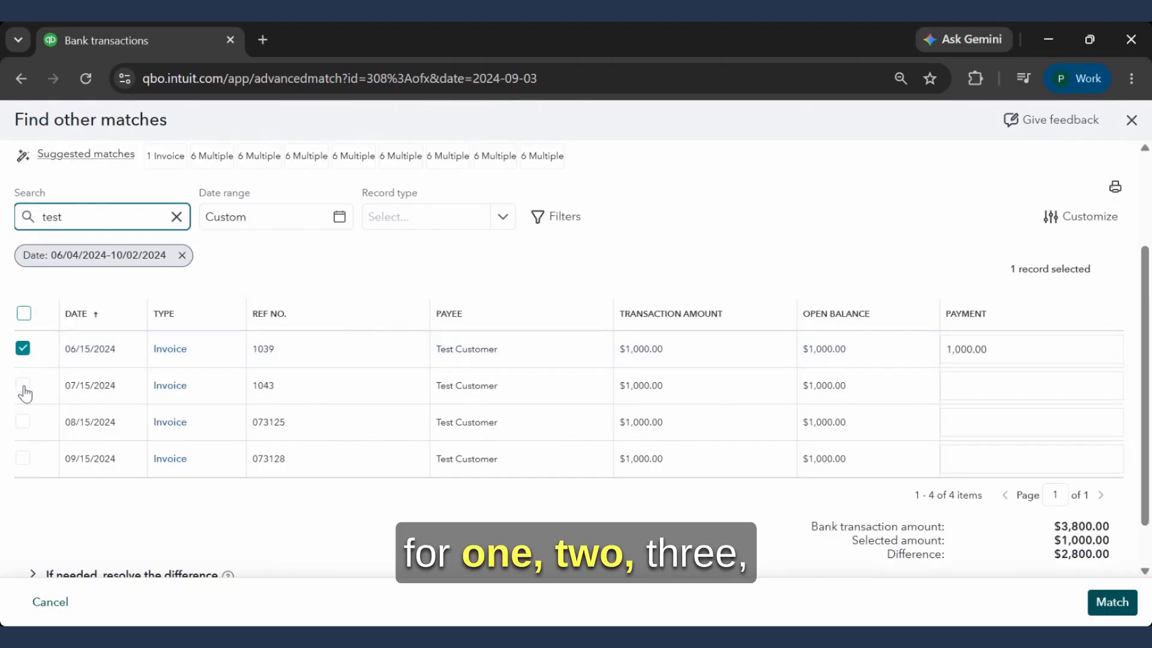
click(23, 387)
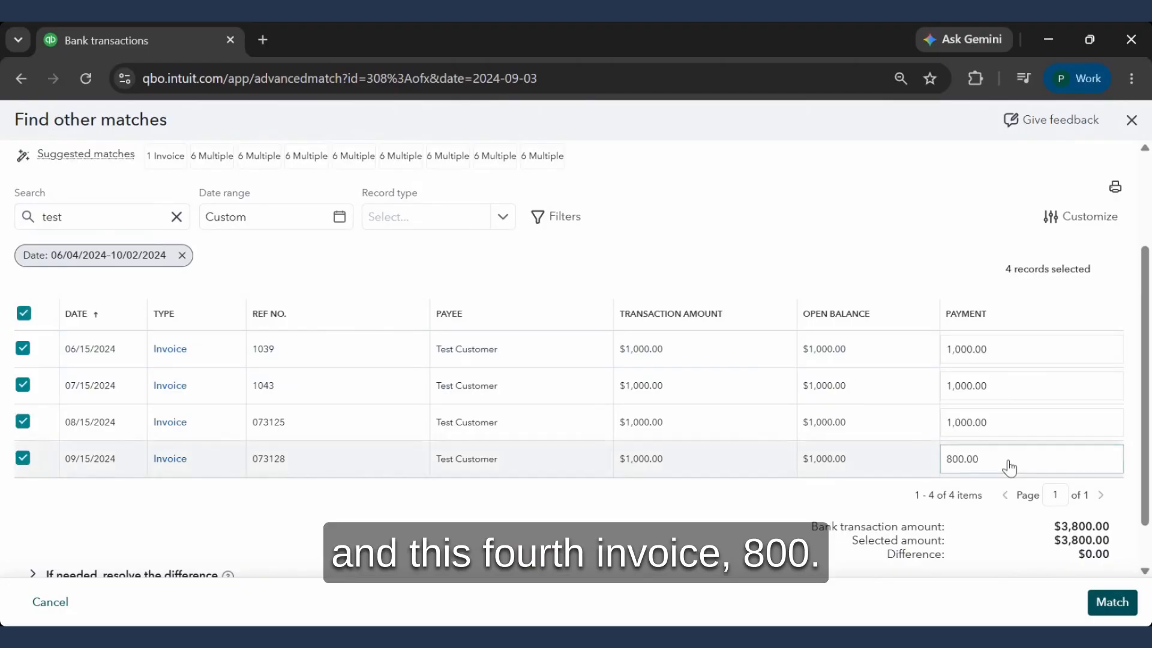
click(1009, 467)
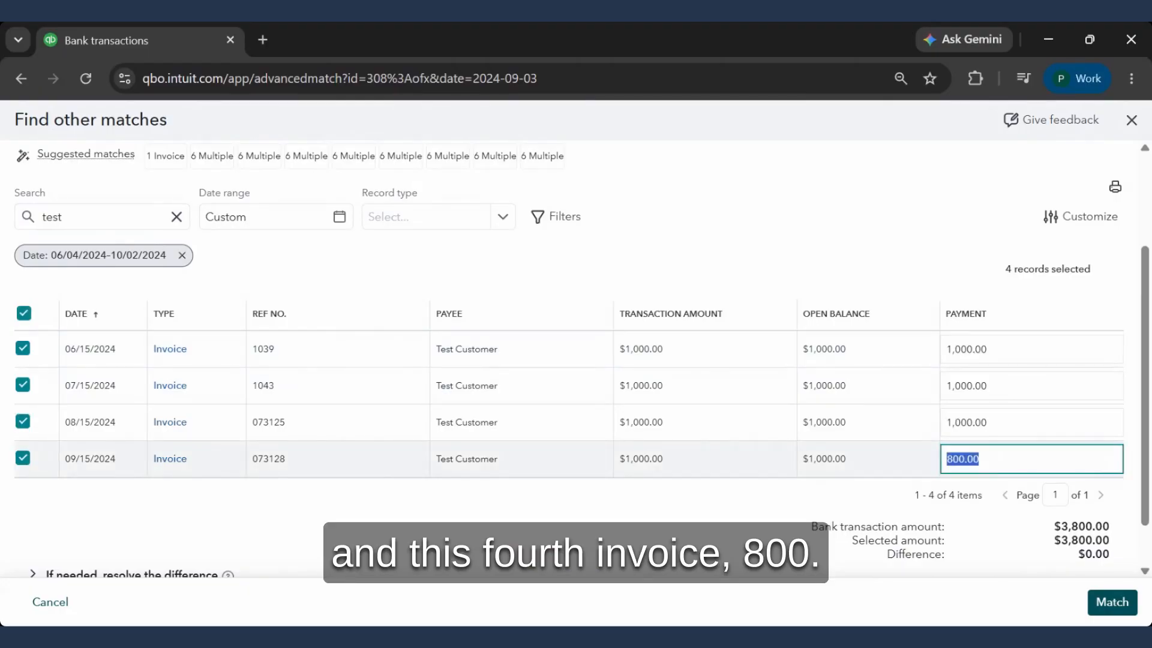
Step: Match the $3,800.00 deposit to the four selected invoices
scroll(821, 502, down, 1)
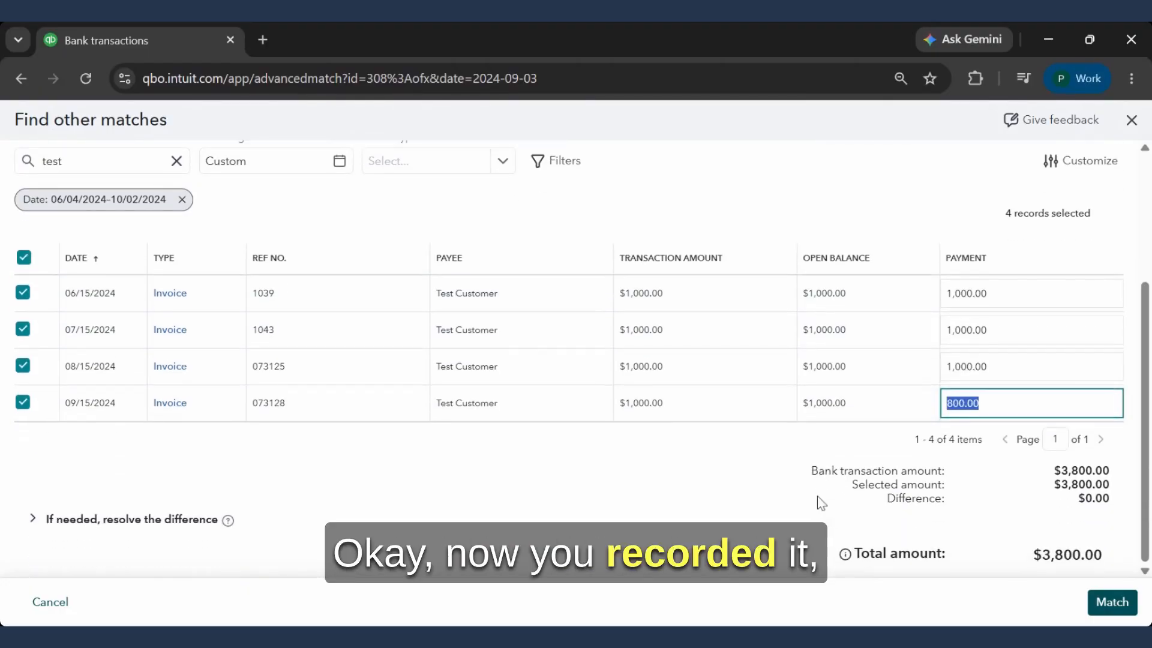
click(1111, 609)
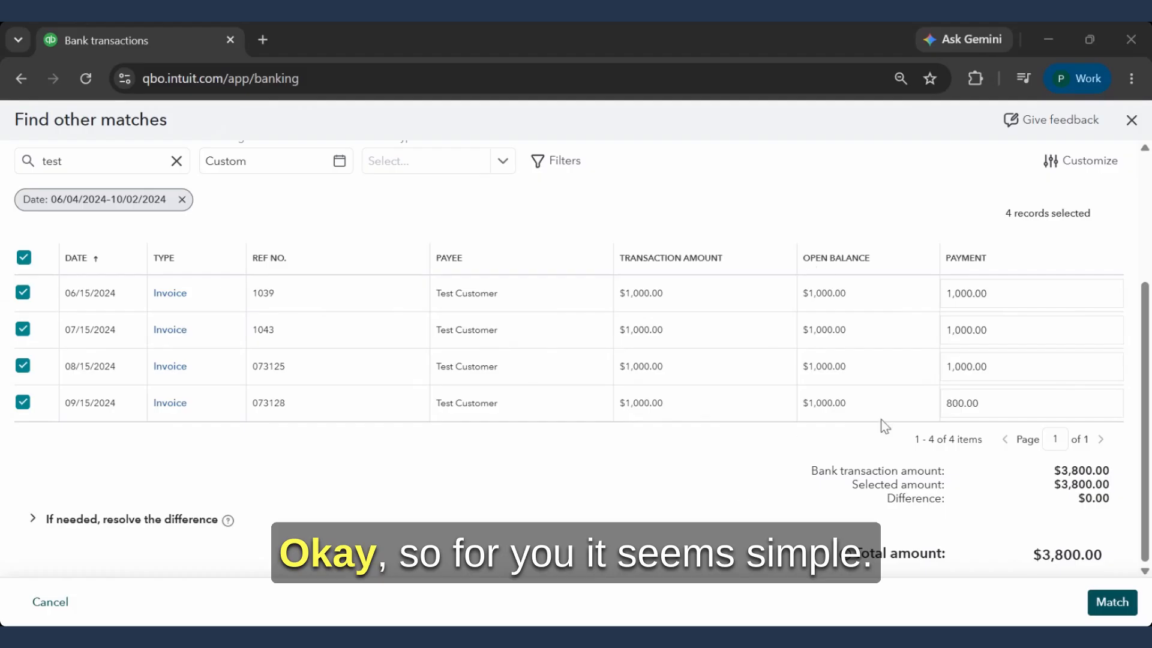
click(1113, 608)
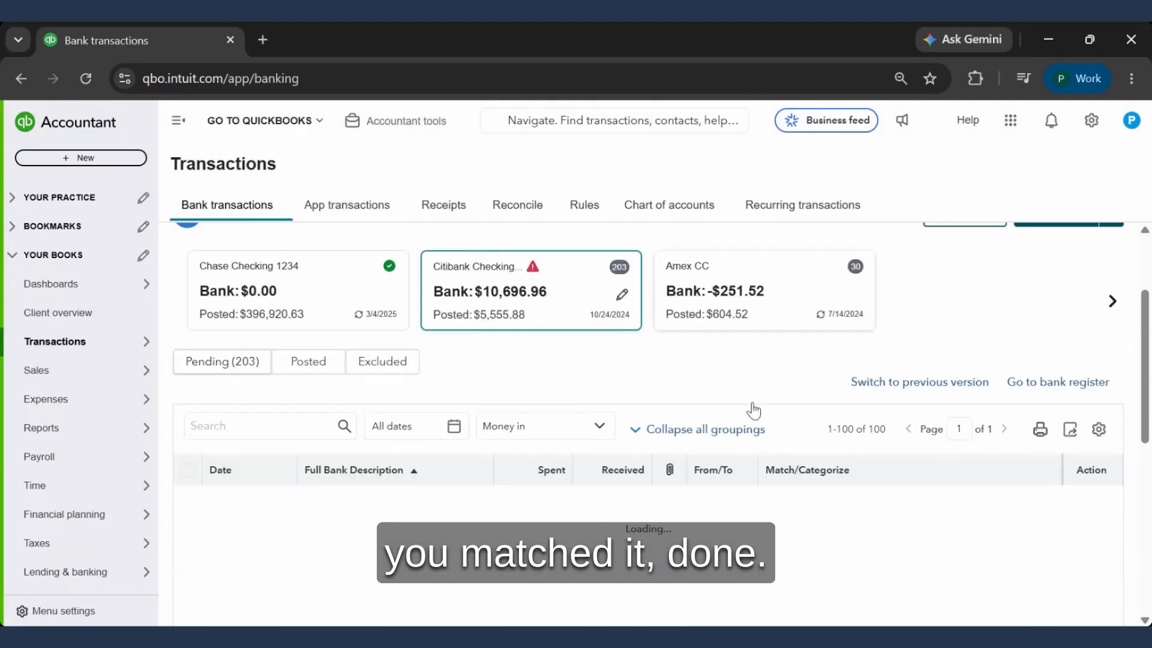
Step: Run the account report for Citibank Checking from the chart of accounts
scroll(753, 406, down, 1)
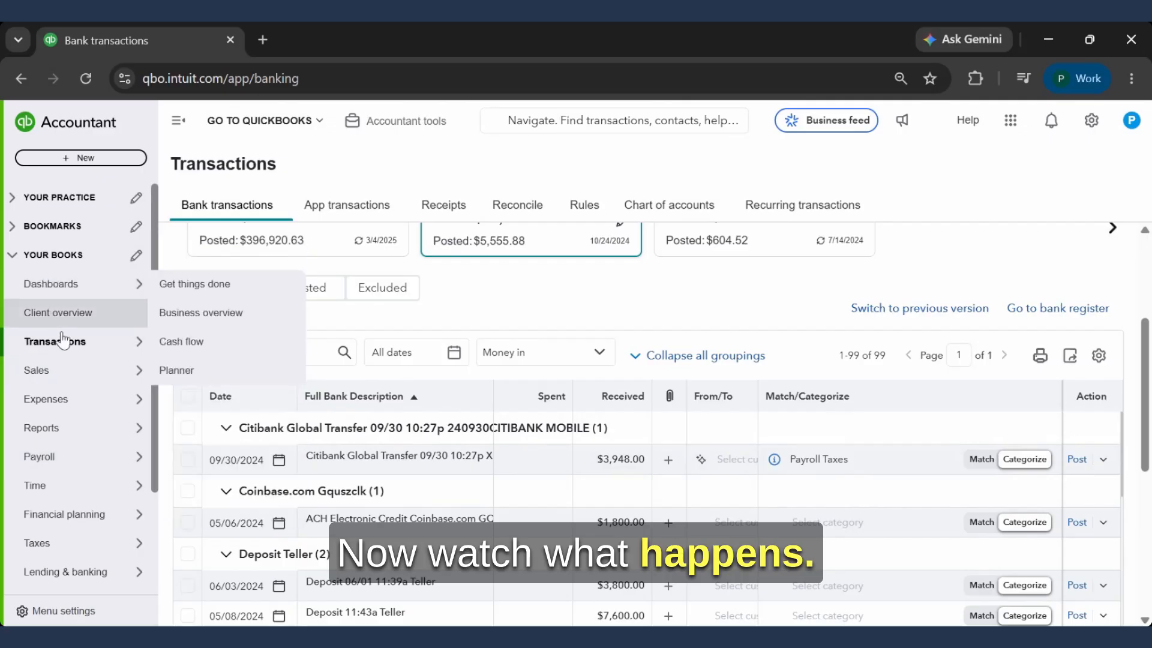
mouse_move(81, 351)
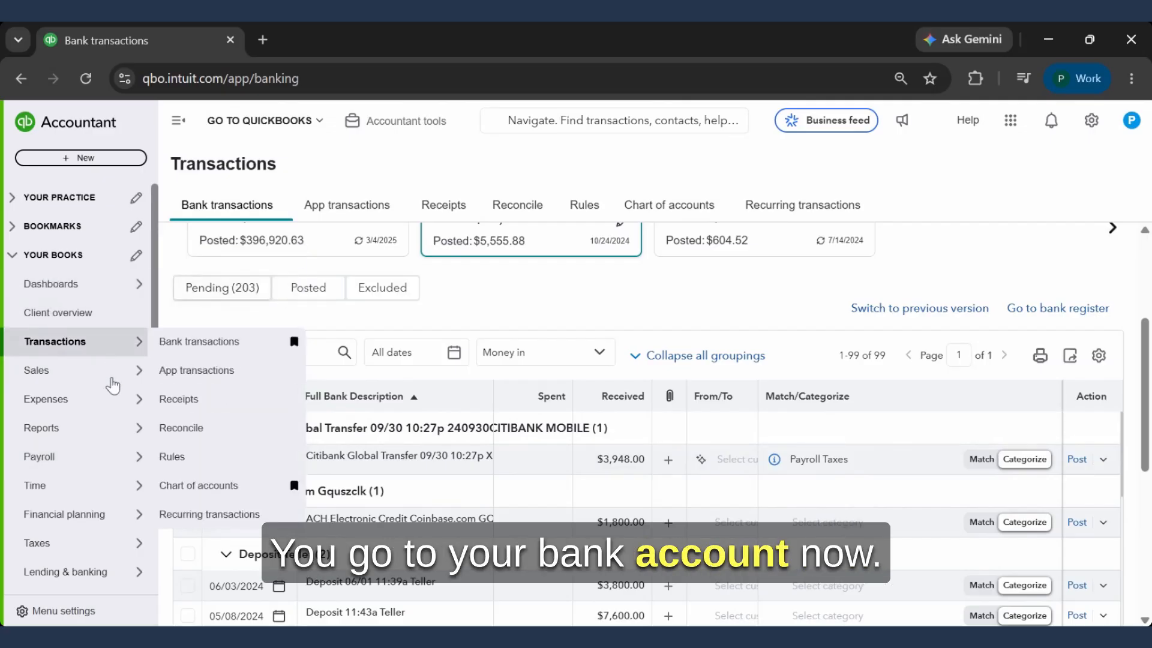
mouse_move(126, 347)
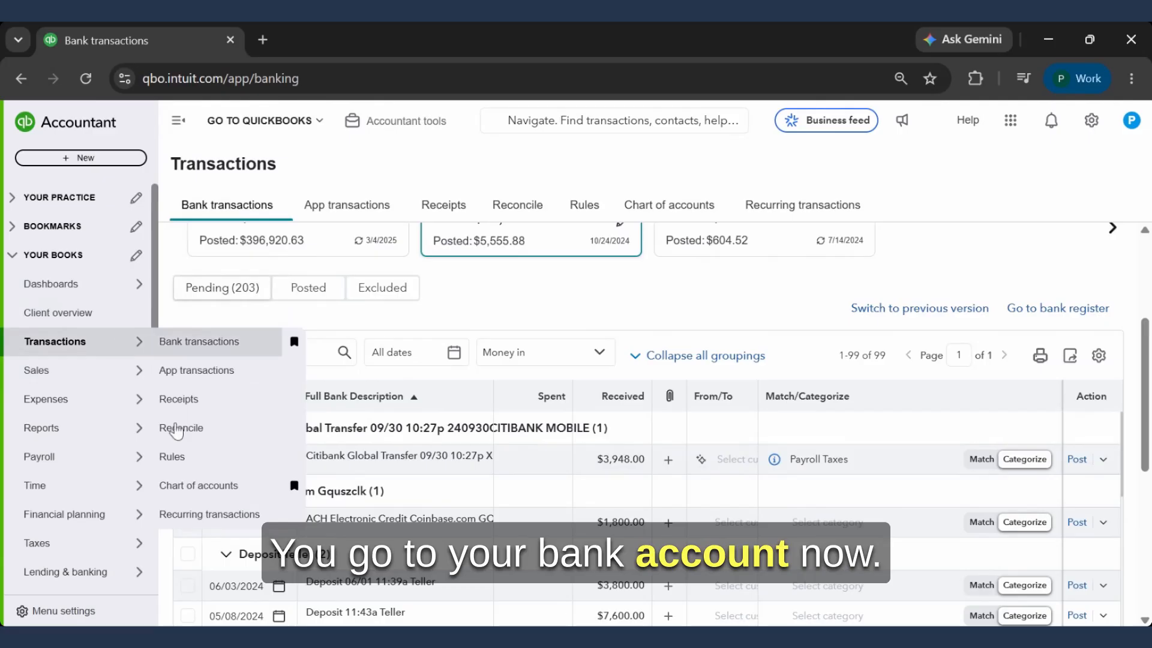
click(198, 486)
click(1056, 481)
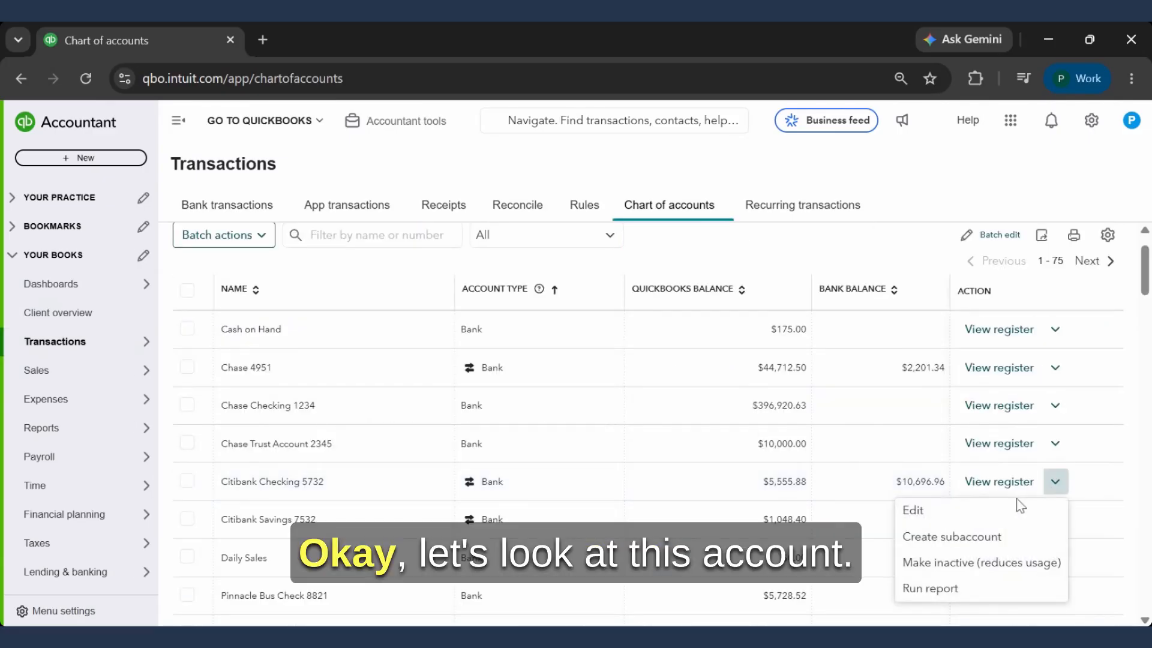
click(932, 589)
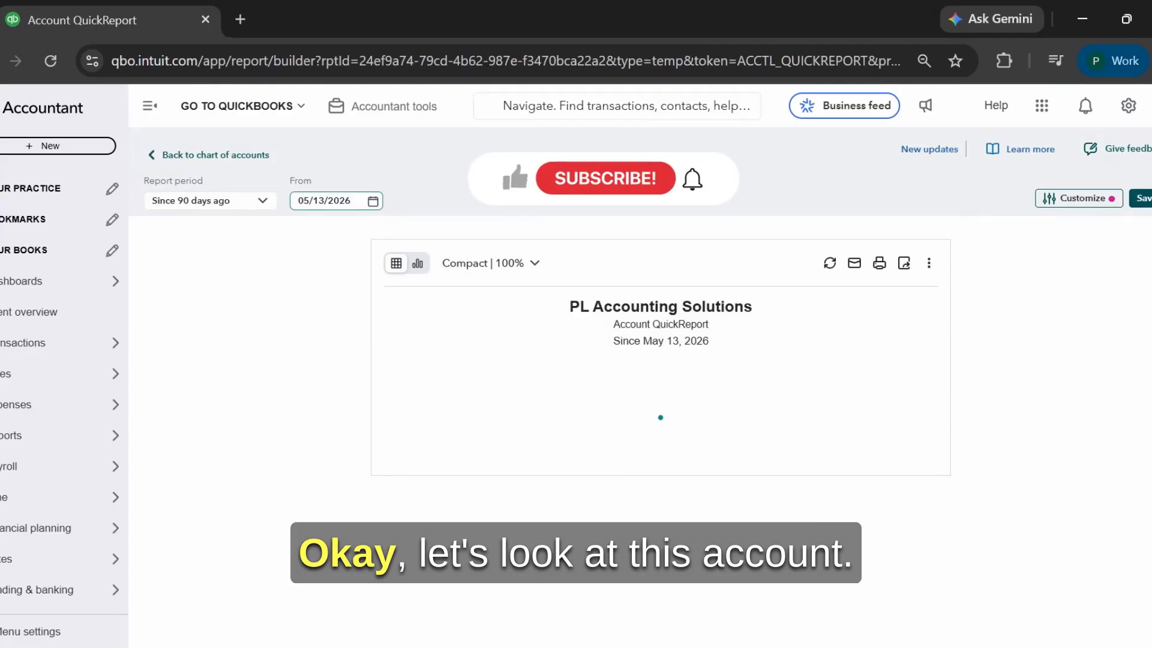
Step: Set the report to custom dates from 09/01/2024 to 09/30/2024 and review the September payments and their amounts
click(240, 202)
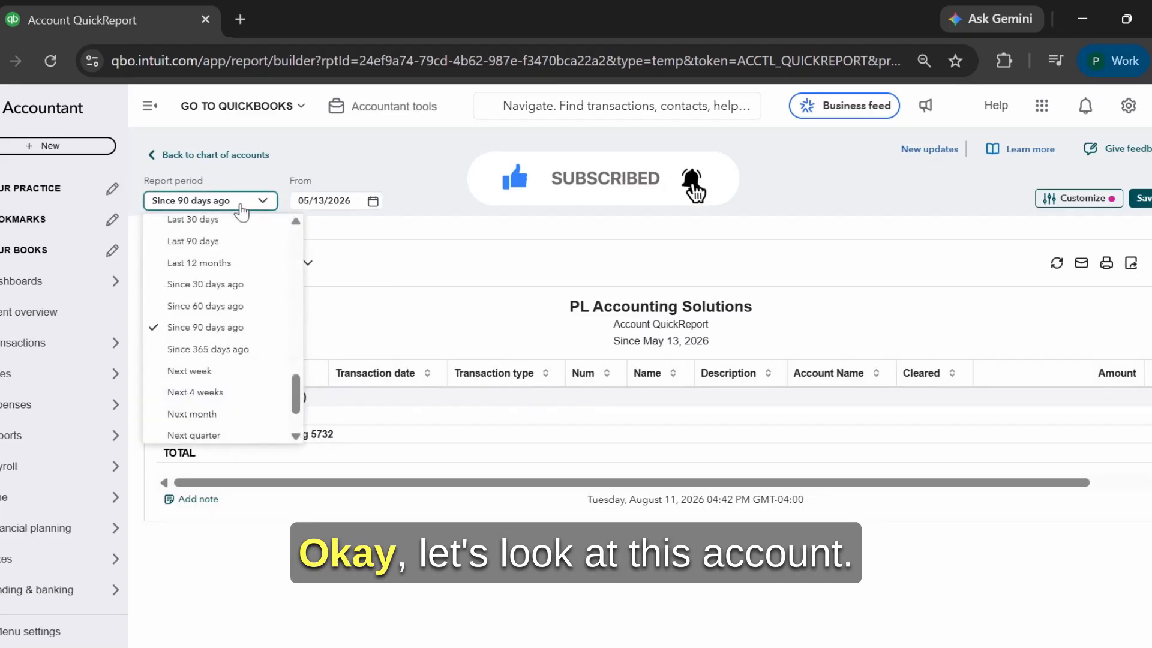
scroll(198, 302, up, 5)
scroll(198, 302, up, 5)
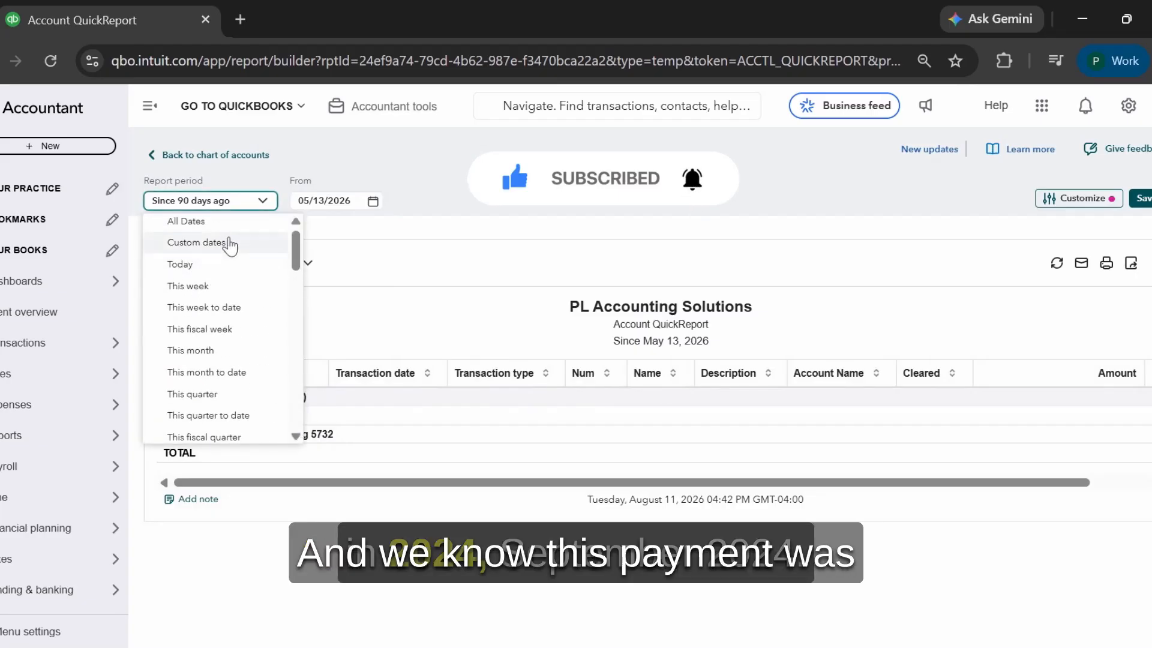
click(198, 243)
click(330, 201)
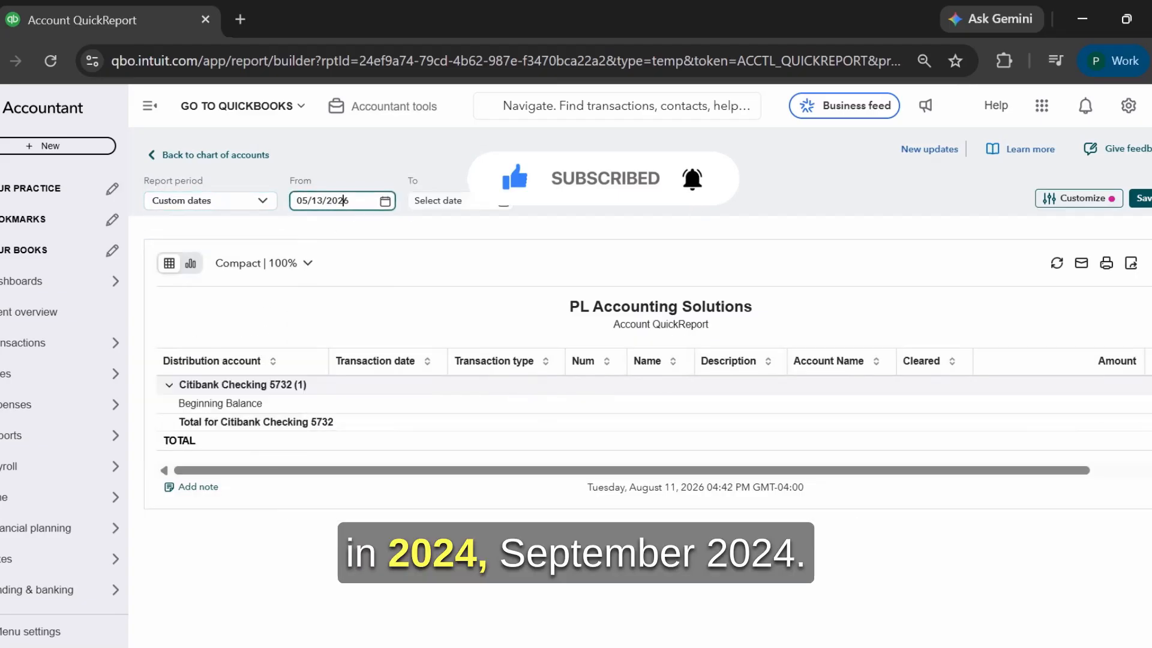
text(09/01/2024)
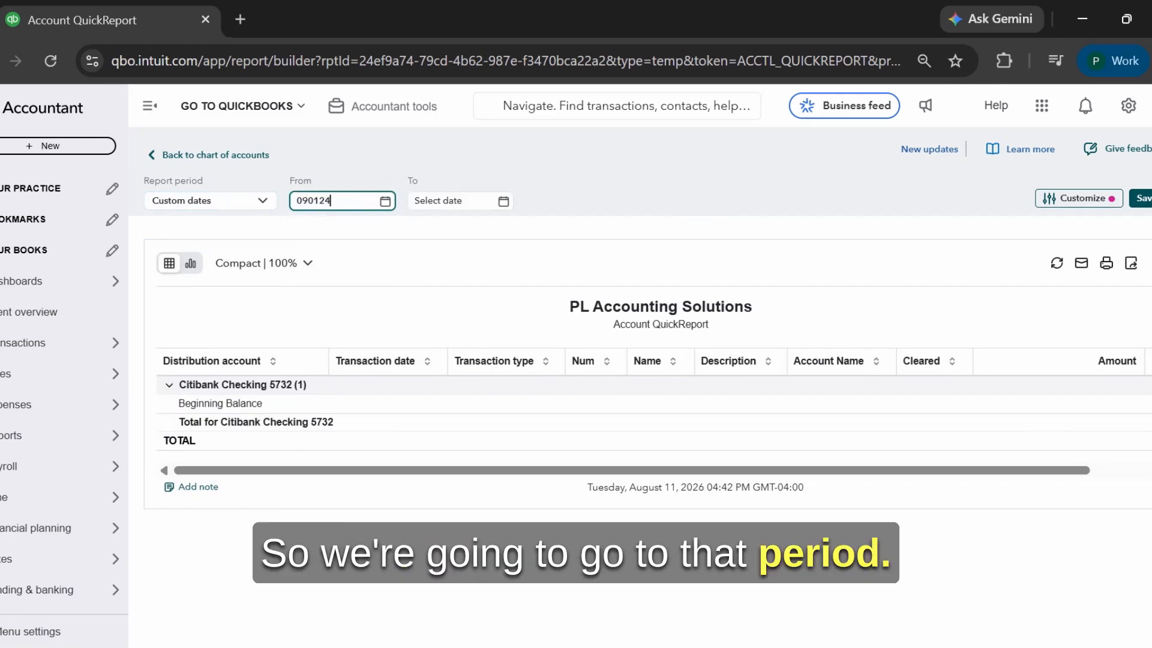
key(Tab)
text(09/30/2024)
key(Tab)
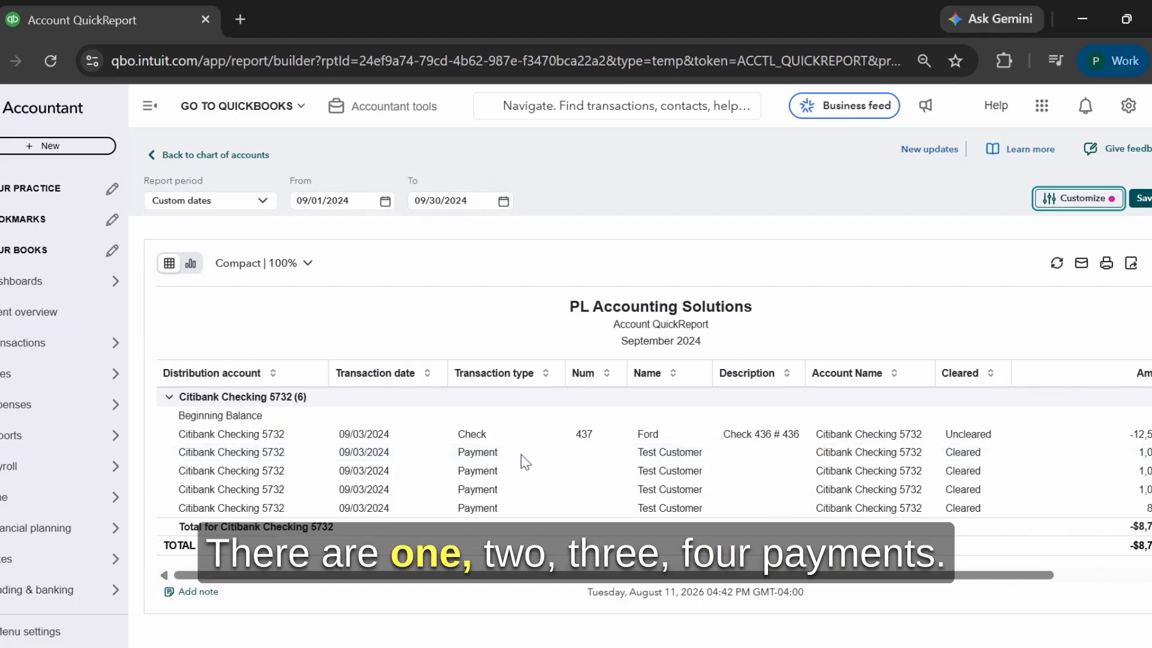
scroll(702, 466, right, 5)
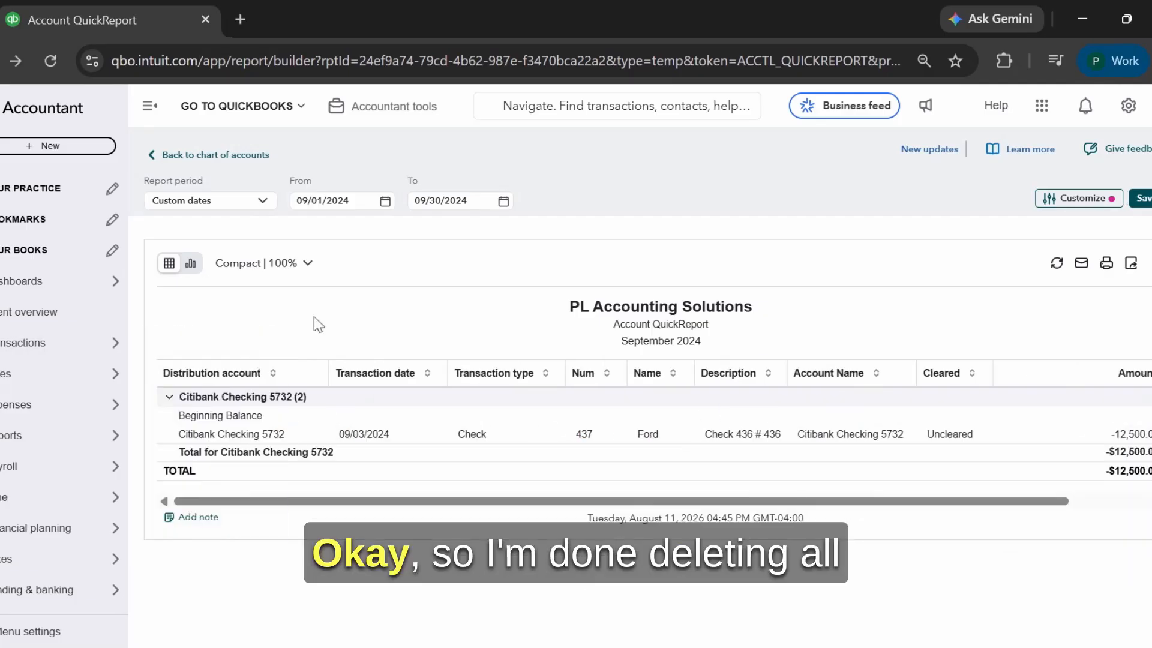
Step: Return to the bank transactions and duplicate that page in a second browser tab
mouse_move(72, 354)
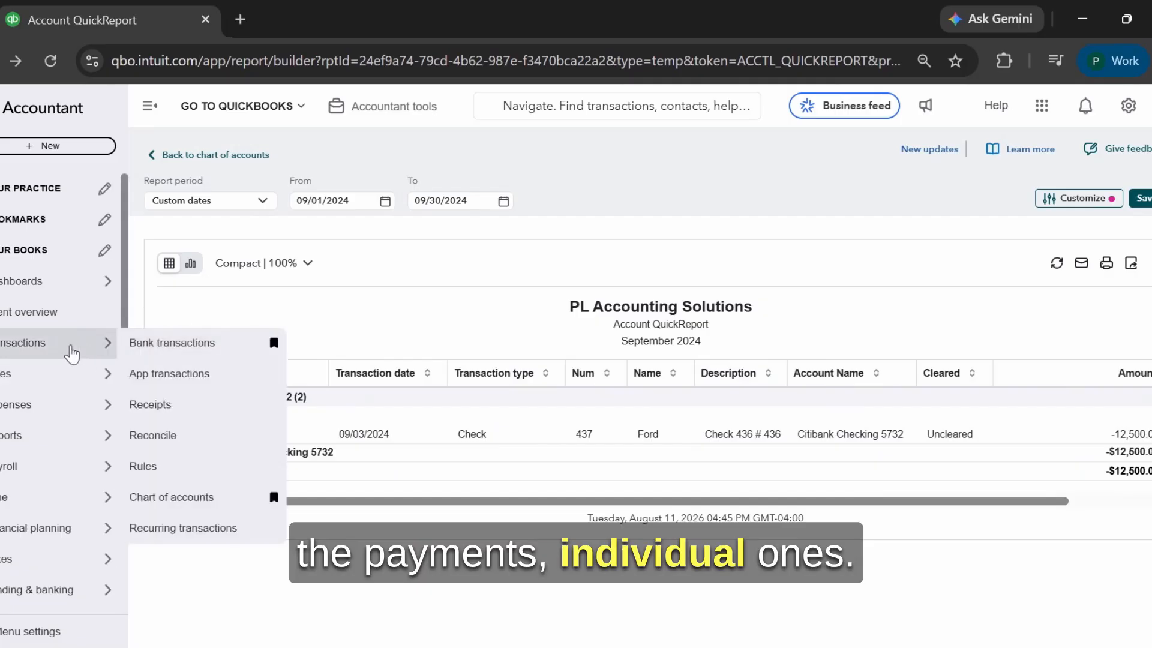
click(171, 342)
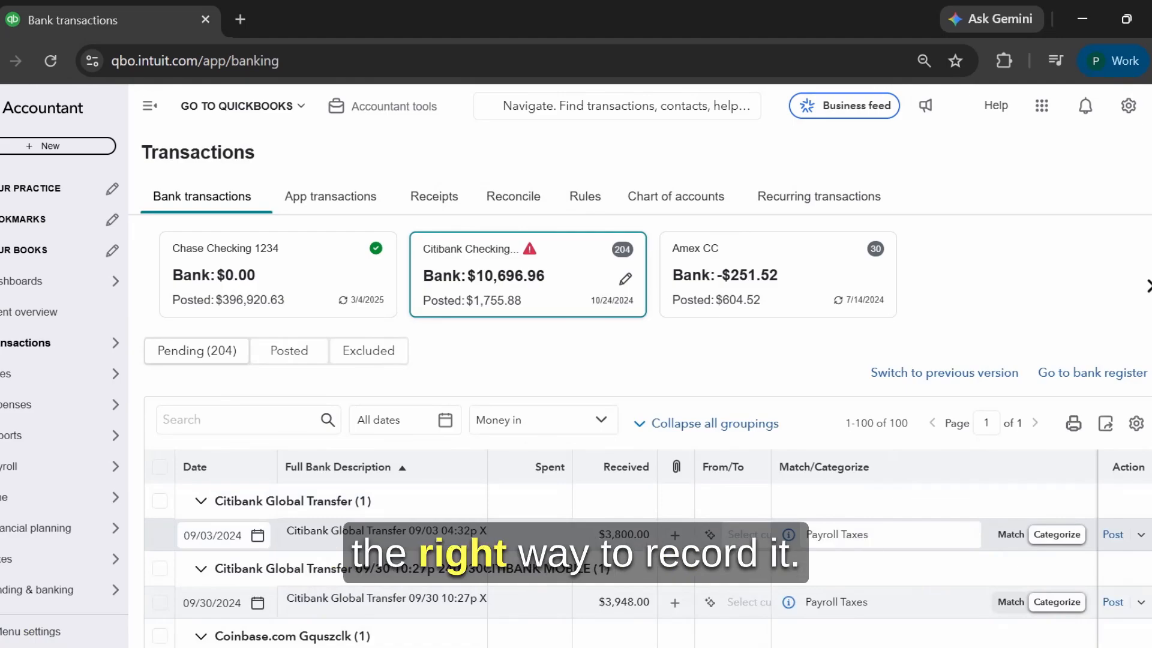
right_click(153, 26)
click(210, 174)
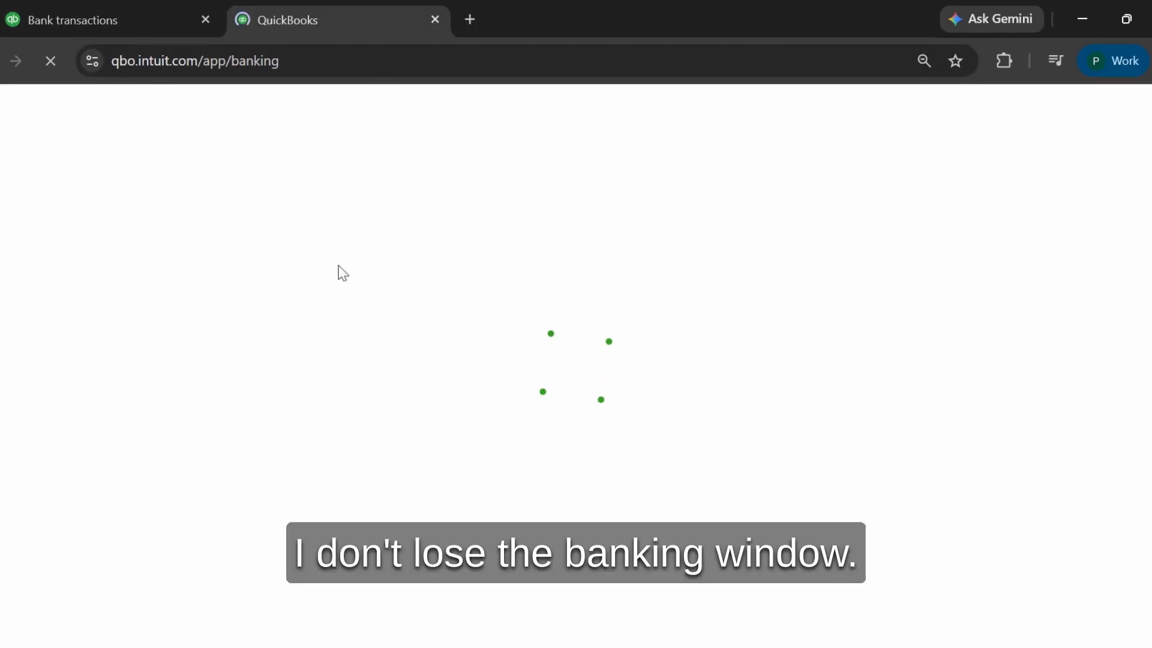
Step: Search the customer list for "test" and open the record of Test Customer
scroll(71, 373, down, 3)
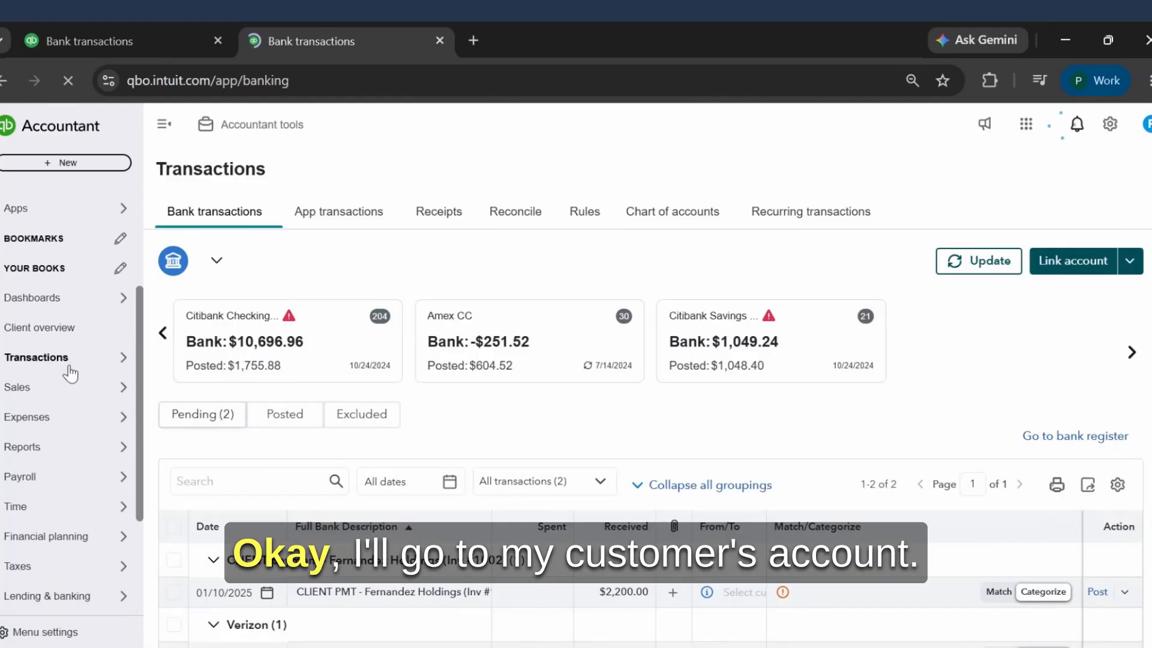
mouse_move(98, 386)
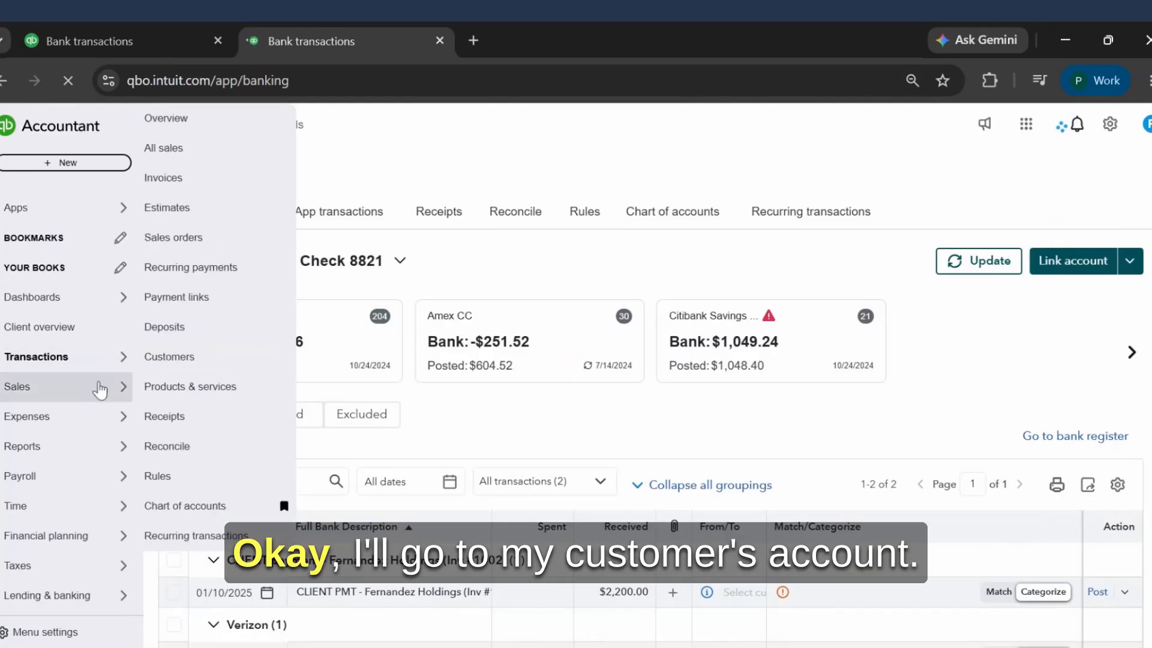
click(174, 357)
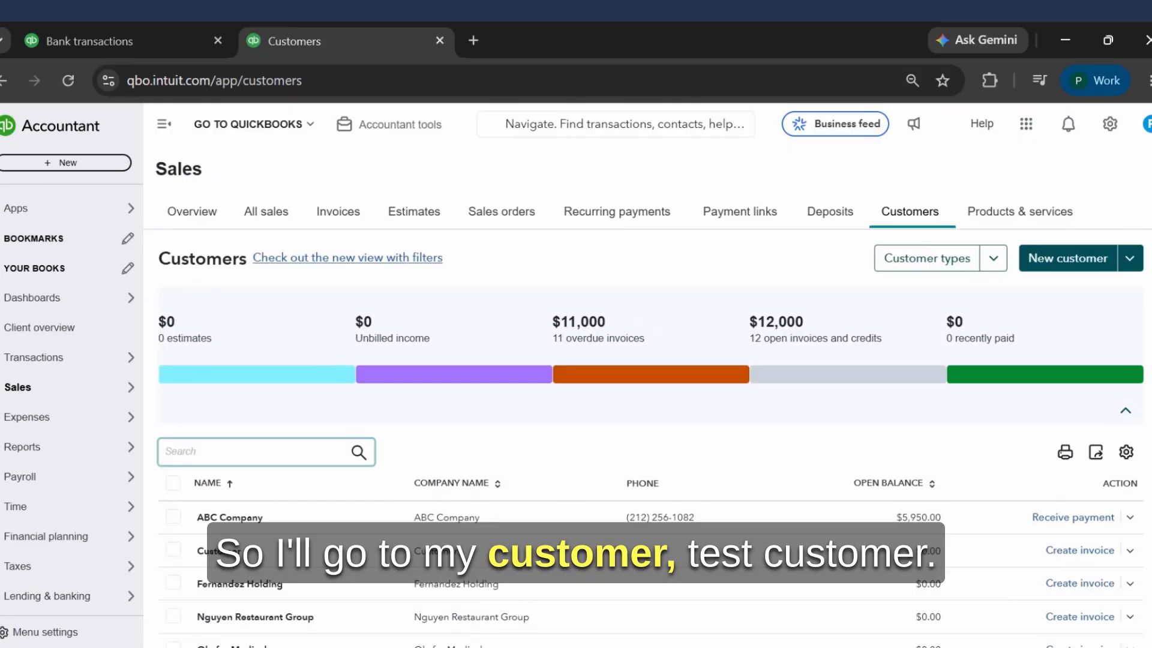
text(tet)
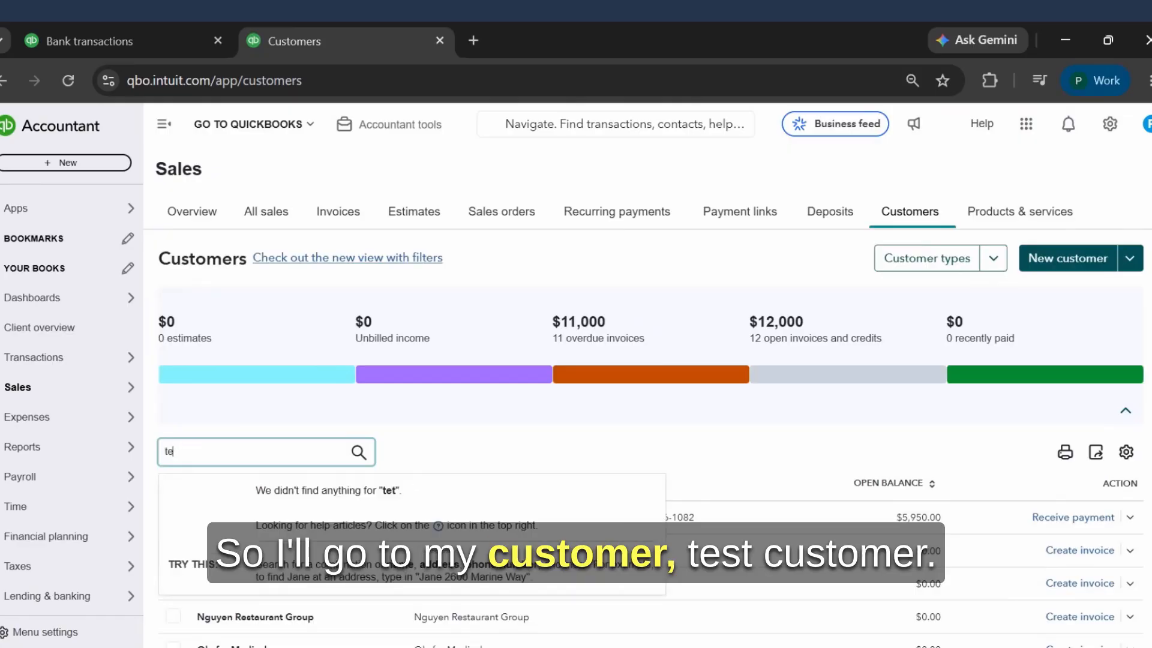
key(BackSpace)
key(BackSpace)
key(BackSpace)
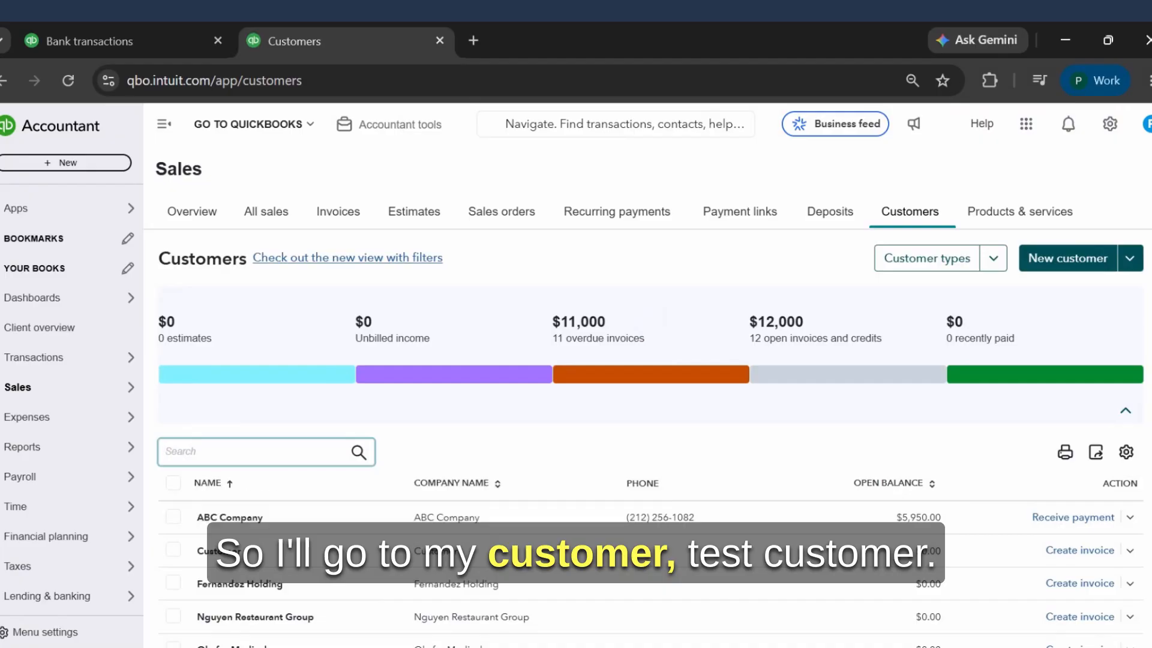
text(test)
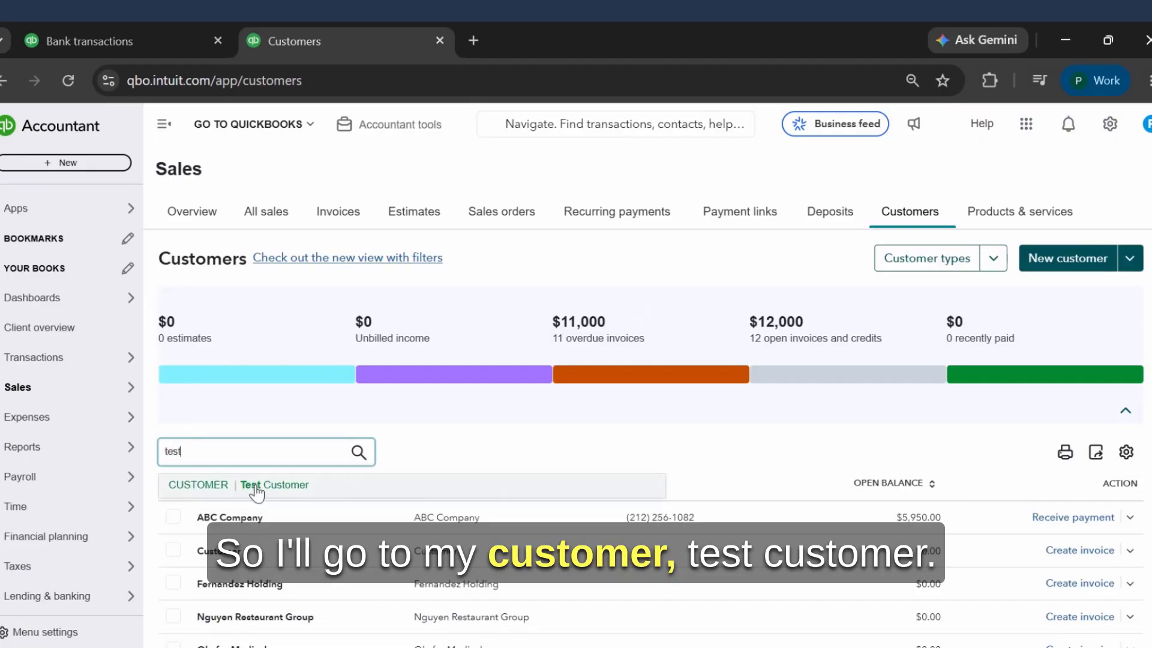
click(255, 487)
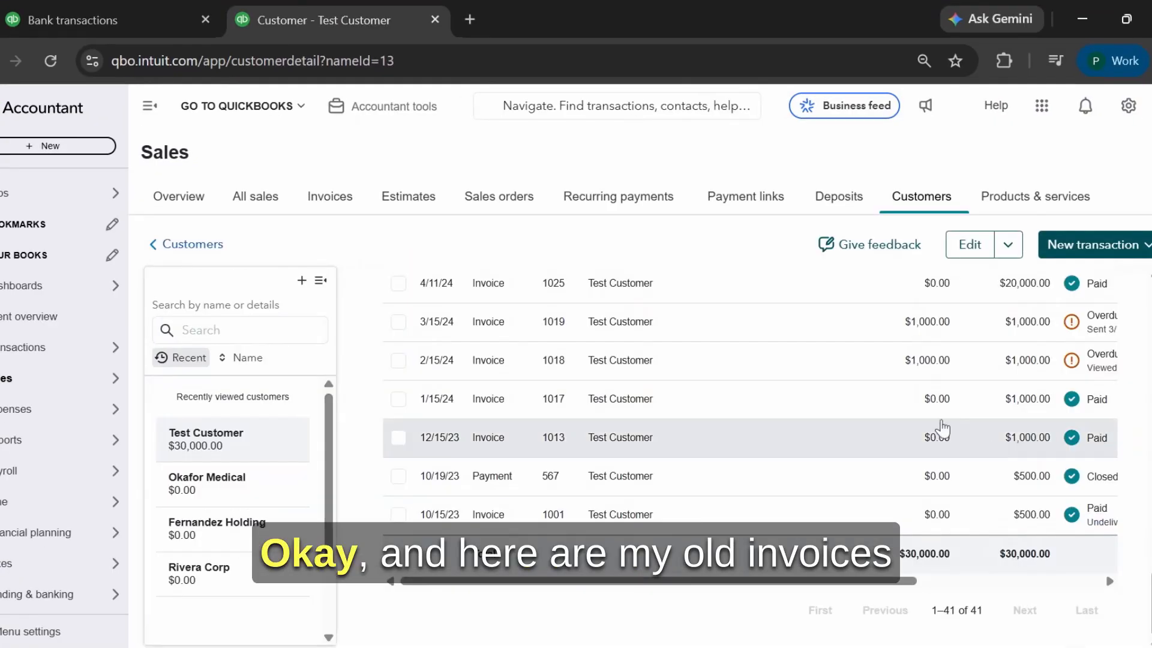
Step: Start receiving a payment for Test Customer's overdue invoice 1018 from the customer's transaction list
scroll(942, 428, right, 3)
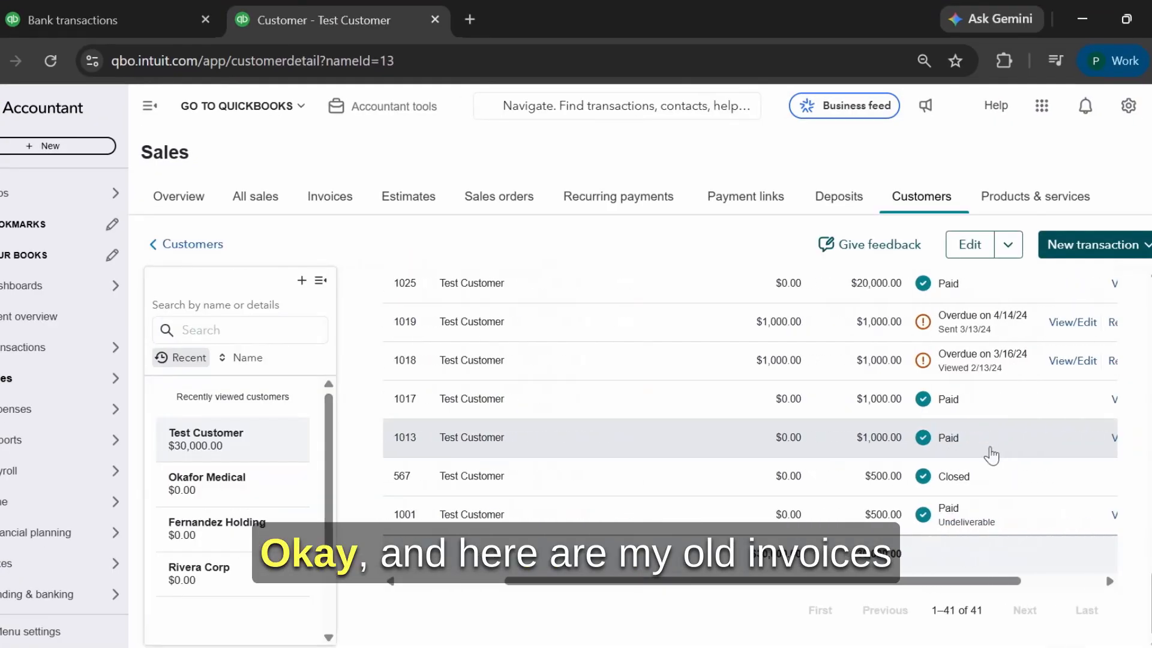
scroll(940, 429, right, 2)
scroll(940, 429, right, 1)
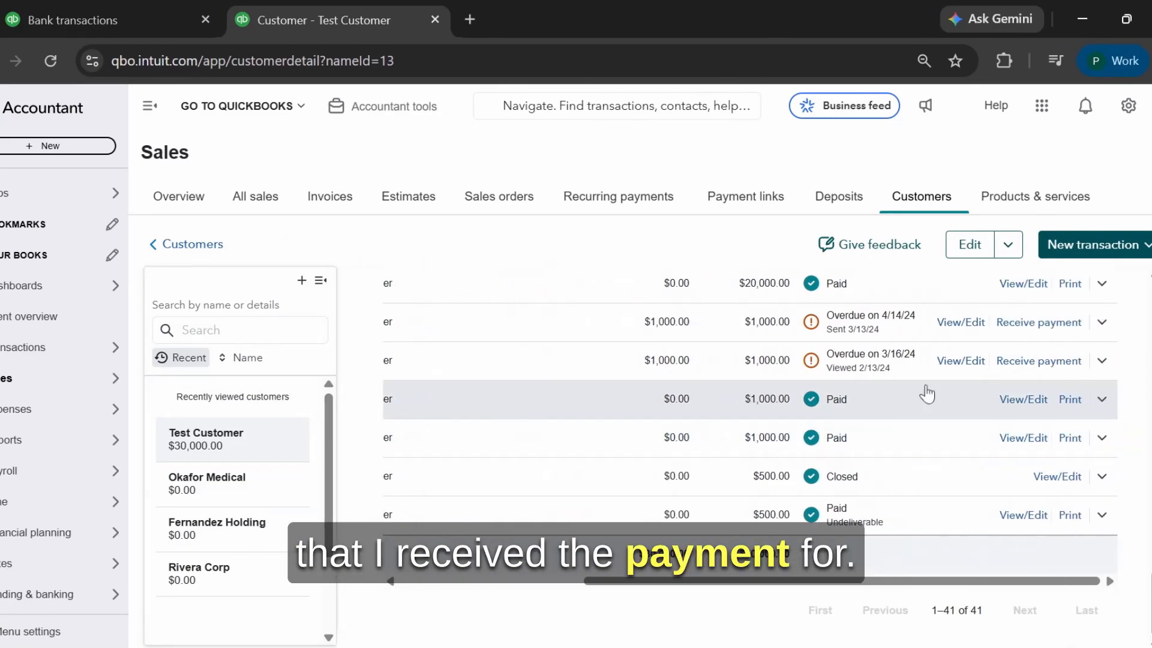
click(1047, 361)
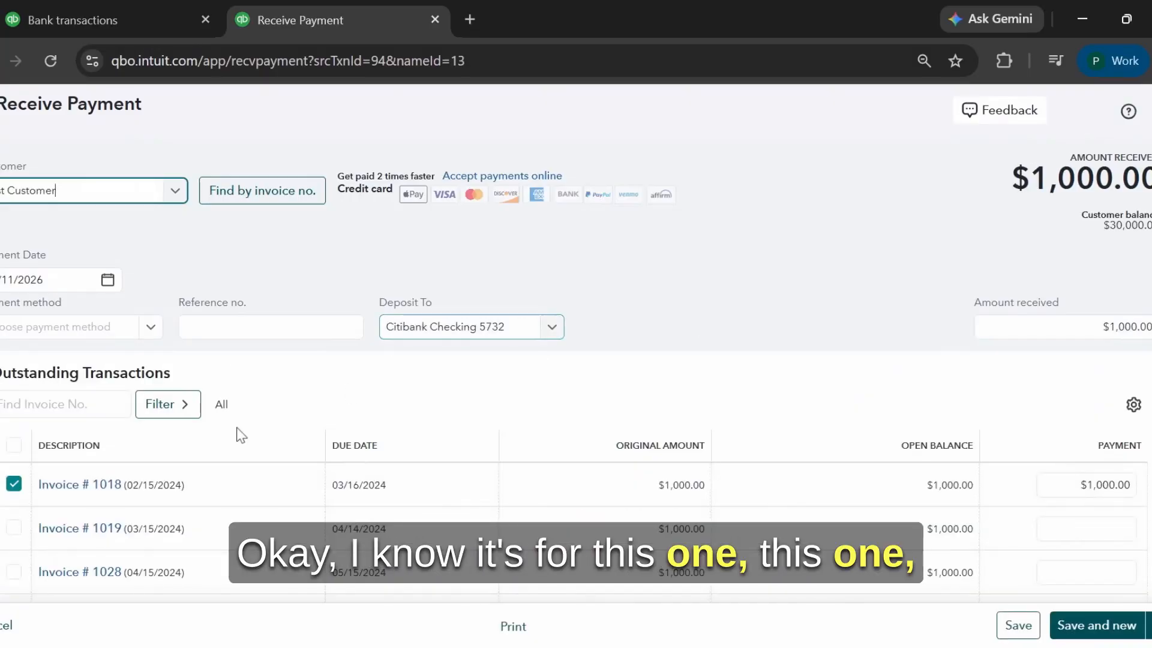
Step: Add invoices 1019, 1028 and 1032 to the payment and set the amount applied to invoice 1032 to $800
scroll(239, 434, down, 1)
scroll(90, 429, down, 1)
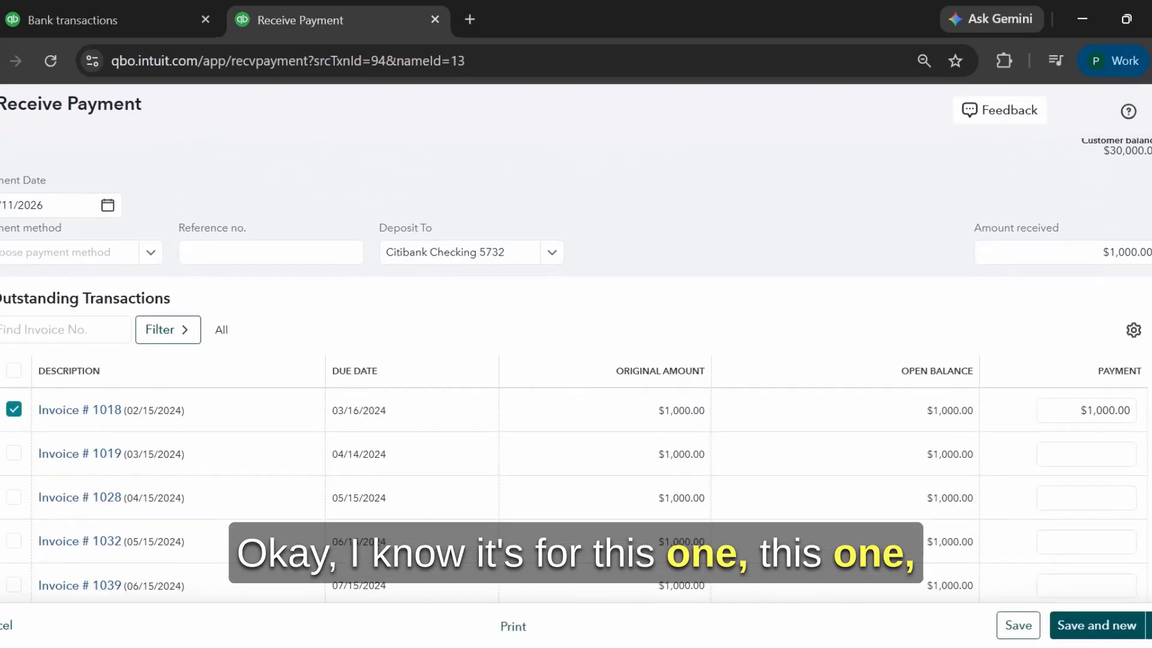
click(15, 454)
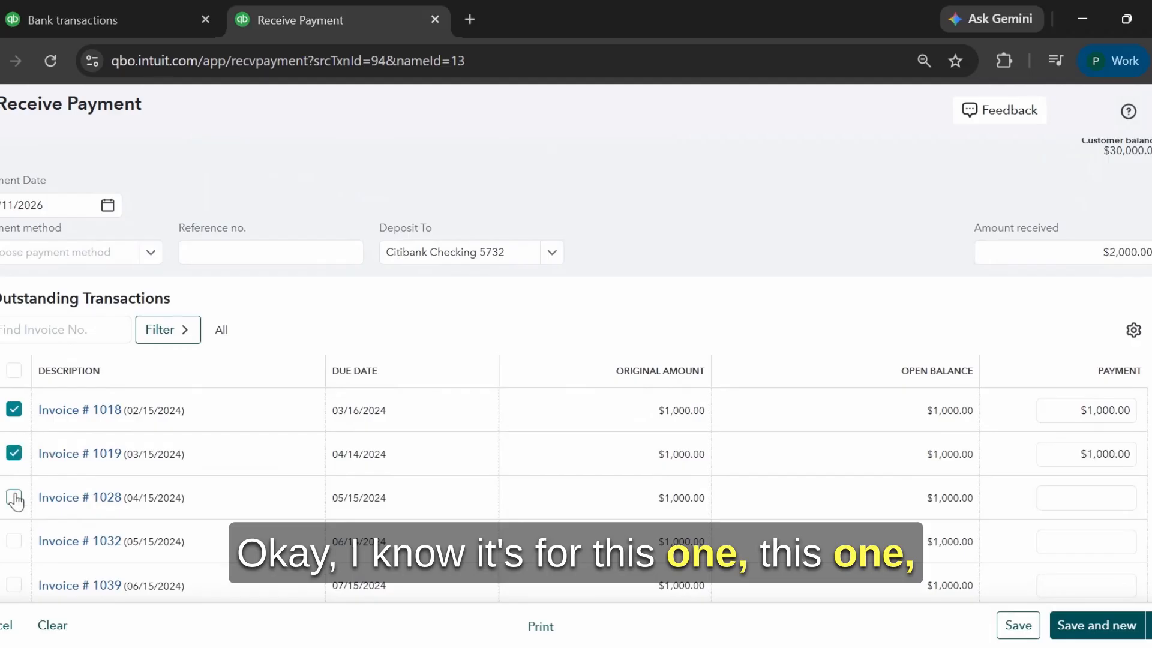
click(14, 497)
click(13, 541)
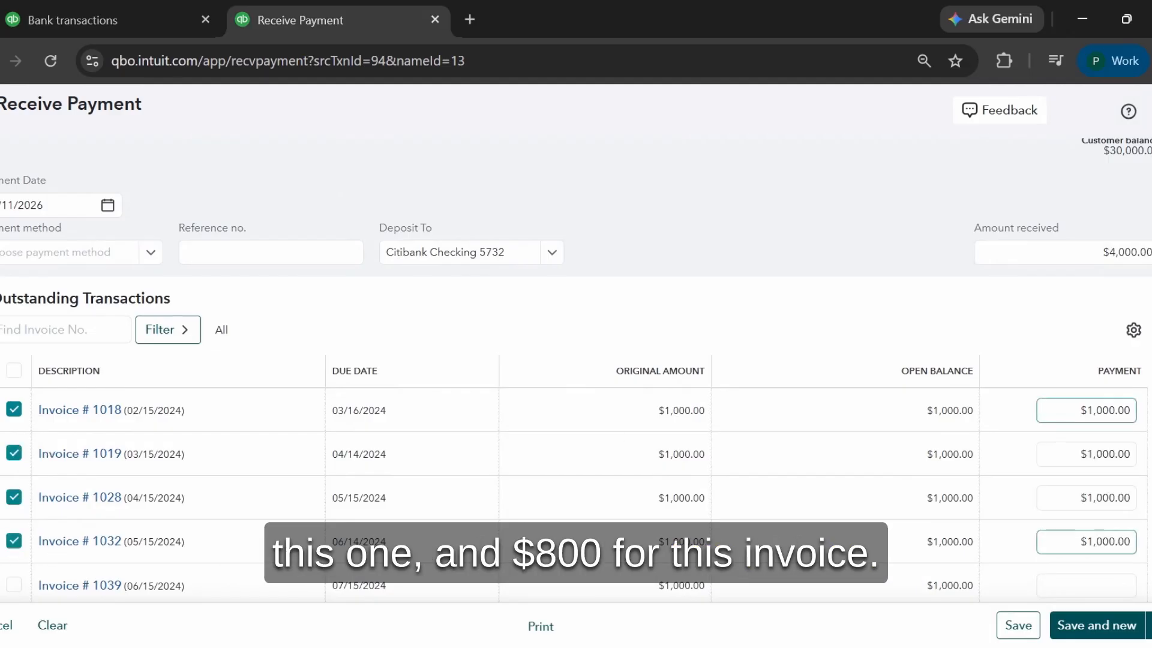
click(1087, 541)
text(800)
key(Tab)
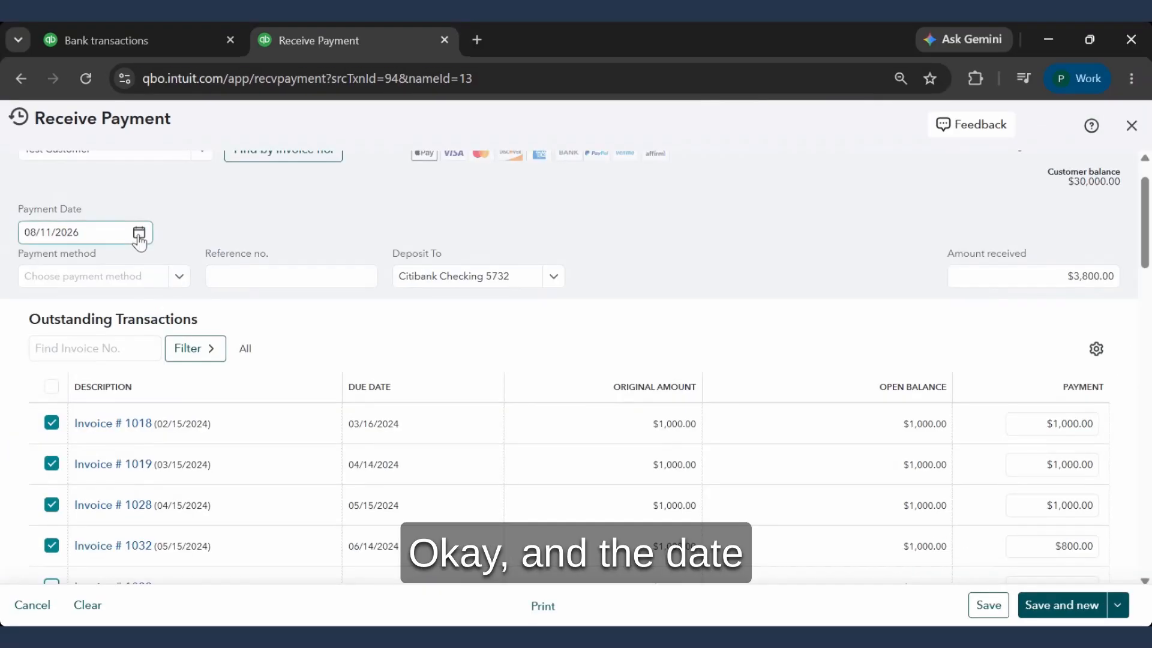
Step: Set the payment date to 09/03/2024 and save the payment with Citibank Checking as the deposit account
click(107, 205)
drag(92, 233, 5, 246)
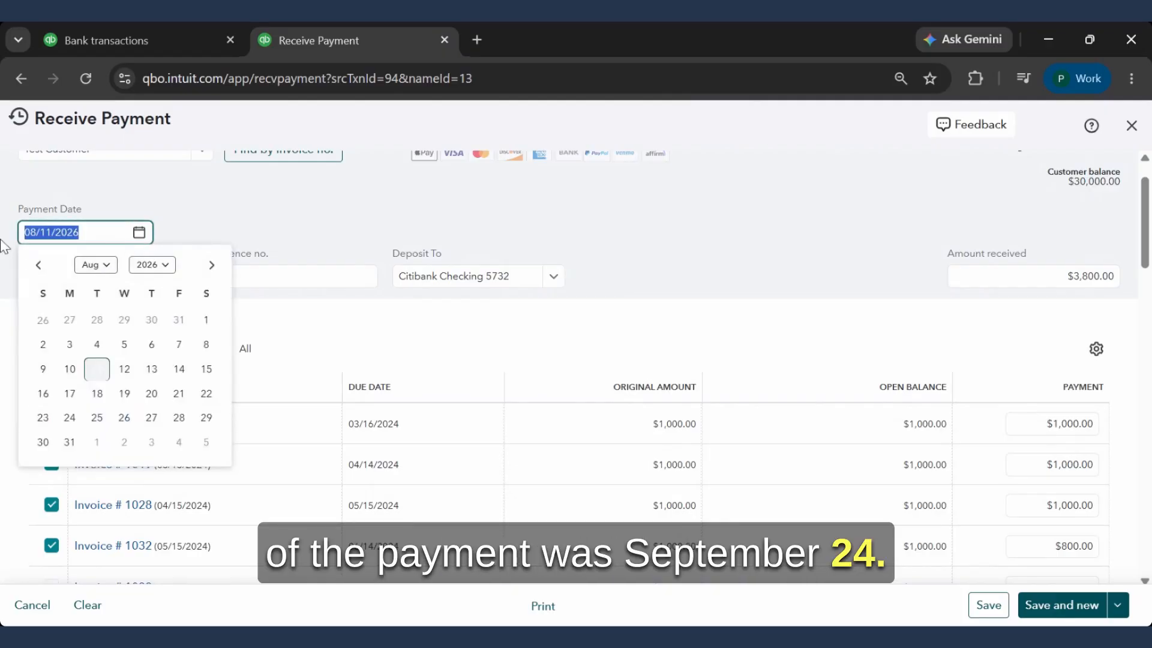
text(09/03/2024)
key(Tab)
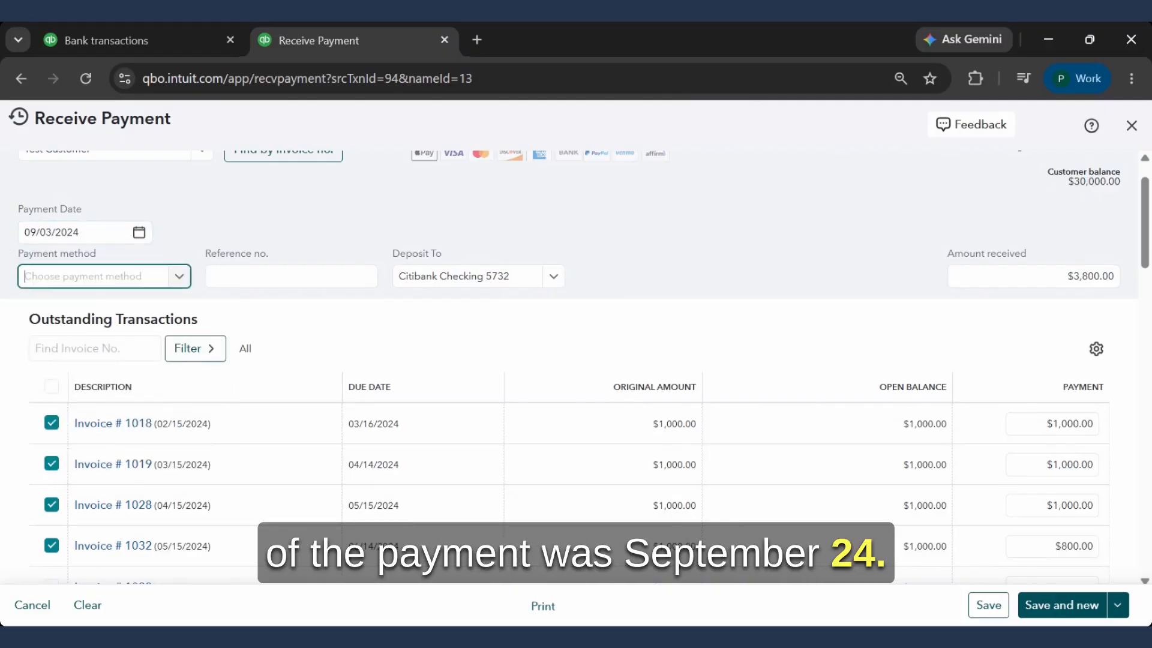
scroll(743, 412, down, 1)
scroll(856, 274, up, 2)
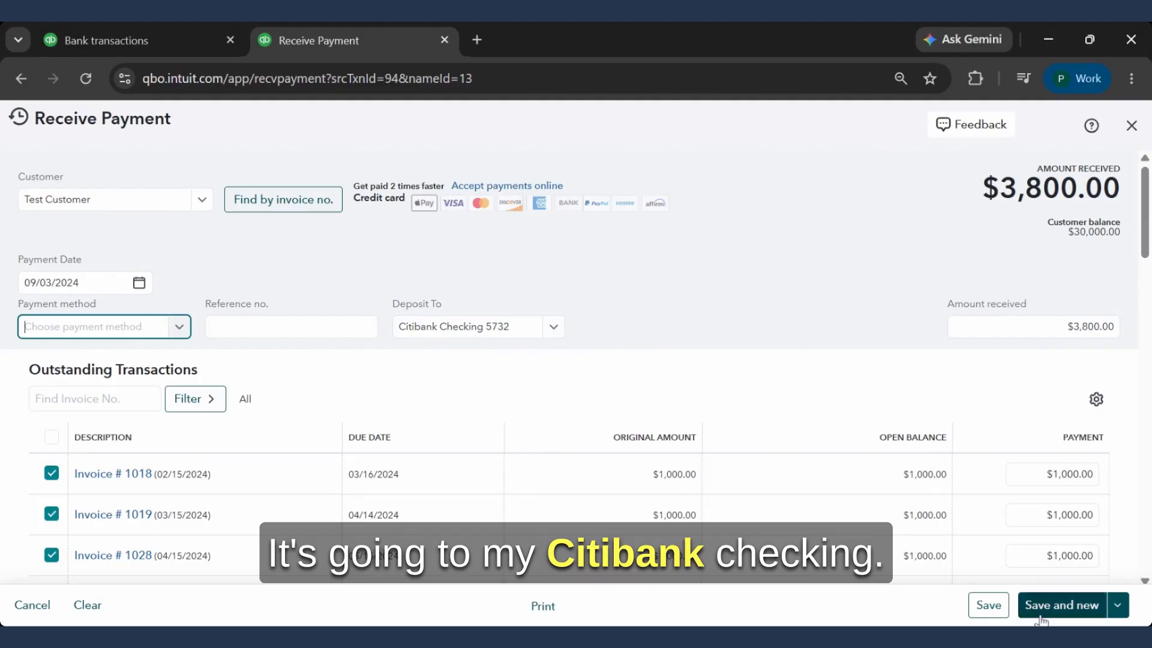
click(996, 609)
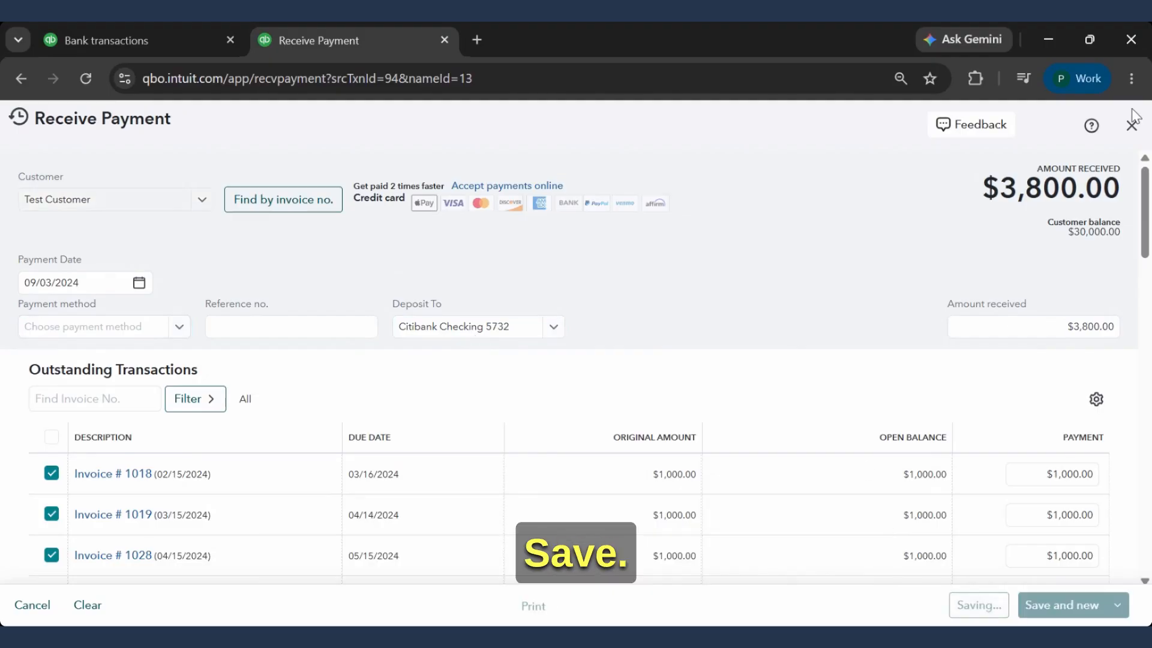
Step: Return to the bank transactions in the first browser tab and refresh the Citibank Checking feed
click(161, 48)
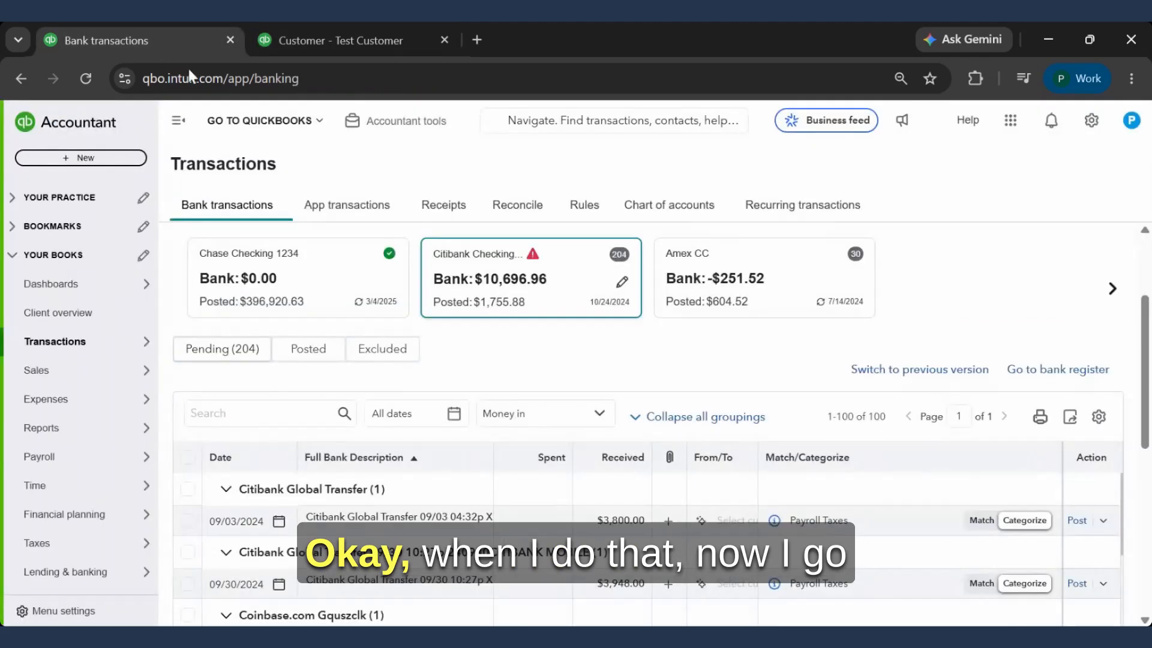
click(386, 269)
click(587, 264)
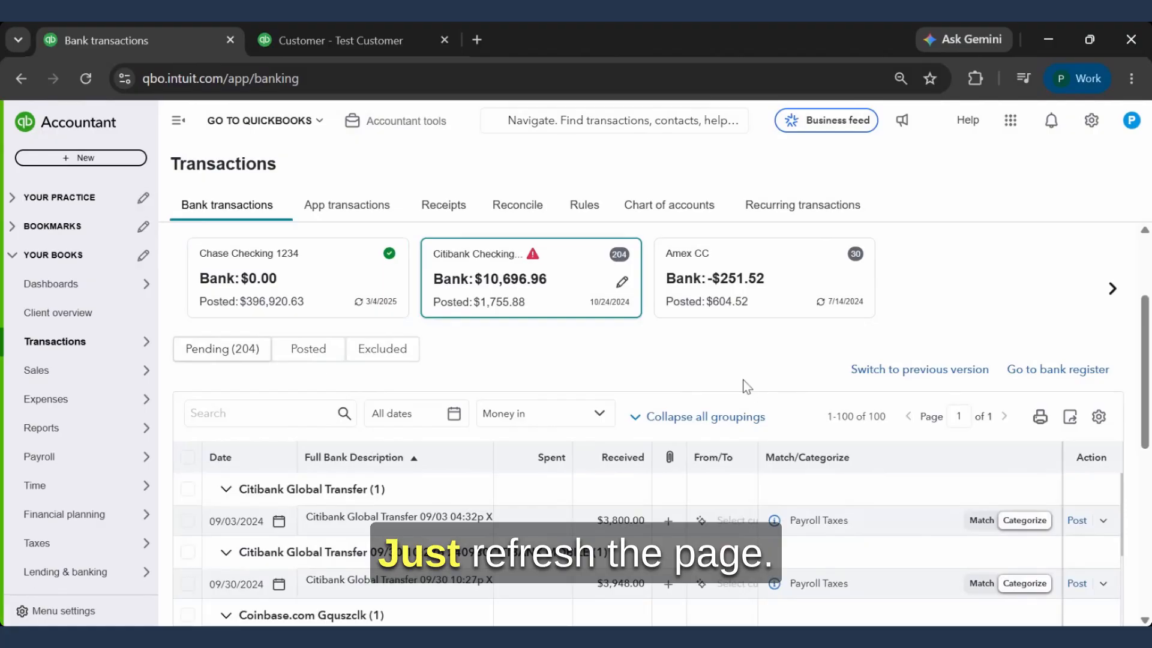
scroll(480, 375, down, 1)
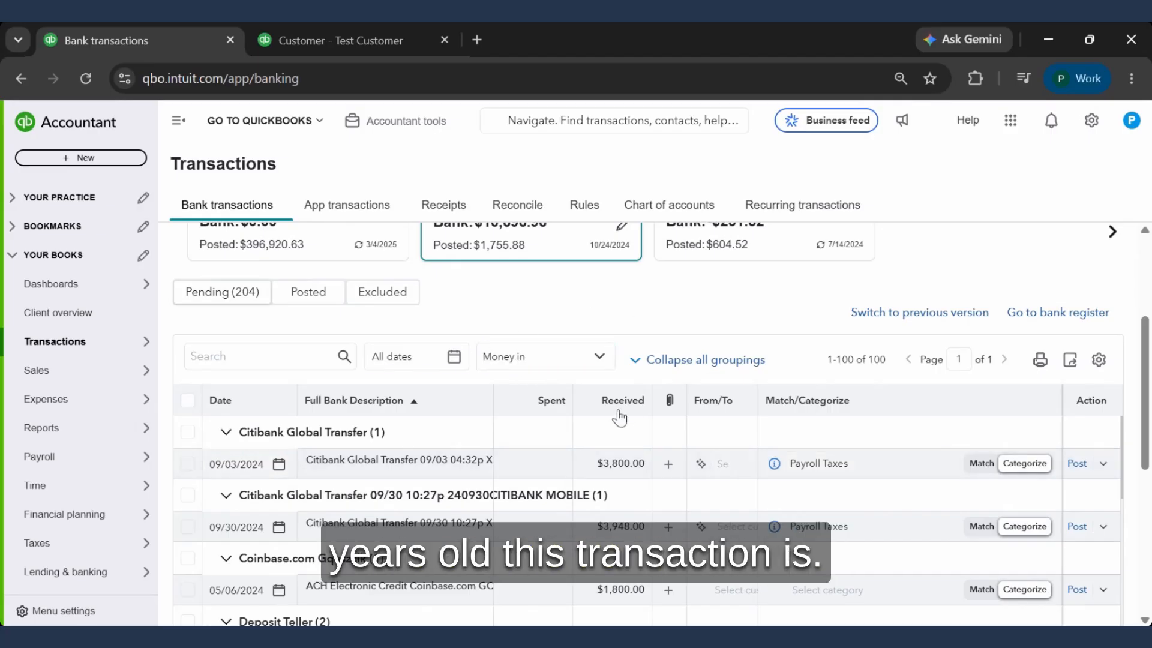
scroll(585, 498, up, 1)
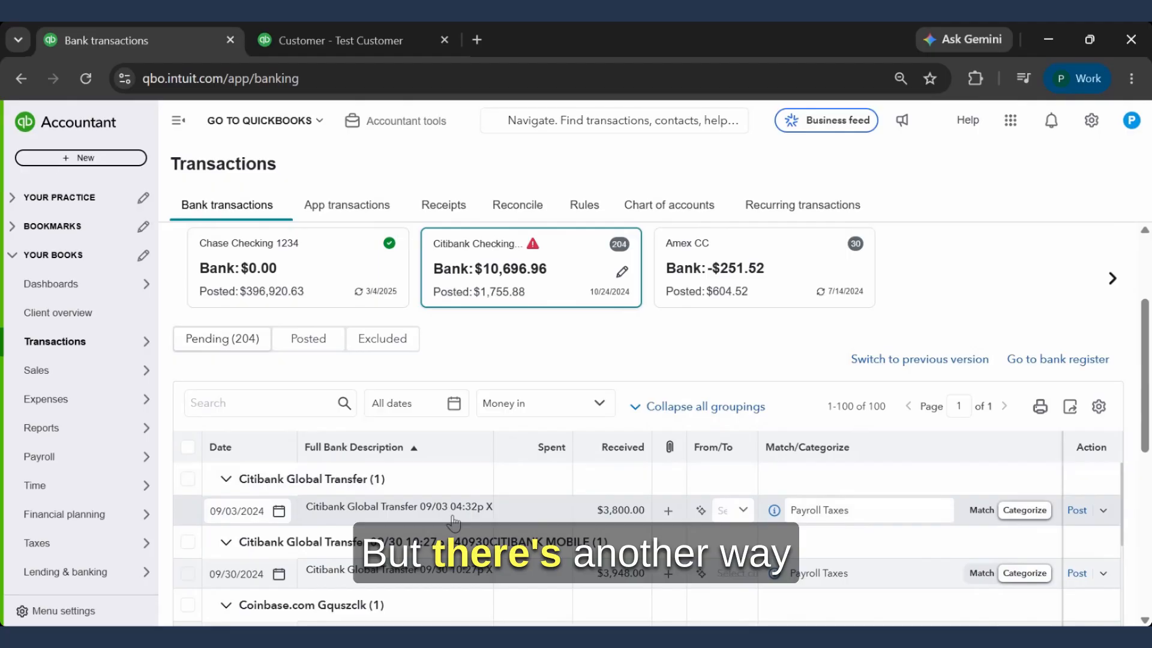
Step: Find other matches for the $3,800.00 deposit of 09/03/2024 and match it to the recorded customer payment
scroll(601, 408, down, 4)
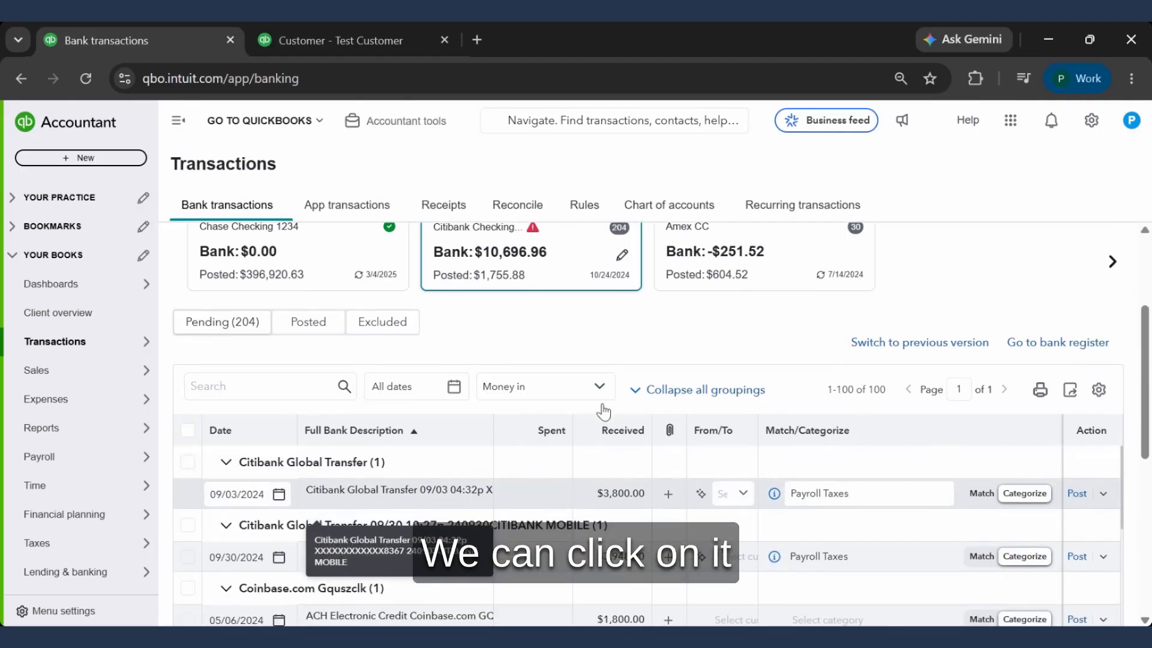
click(396, 307)
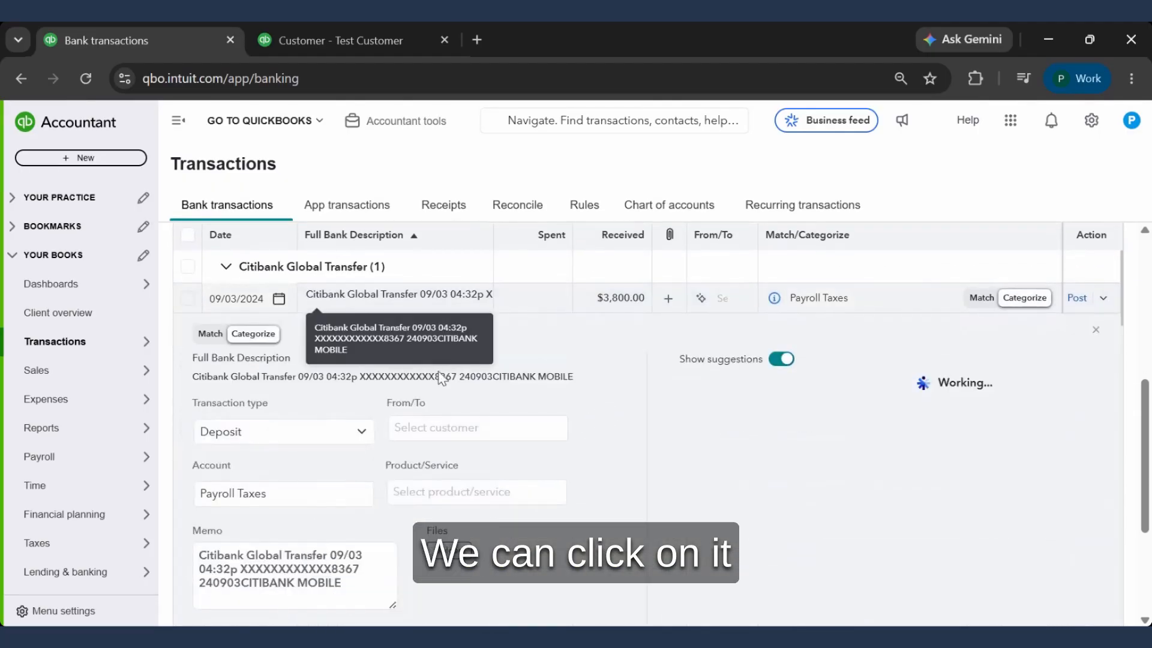
click(209, 334)
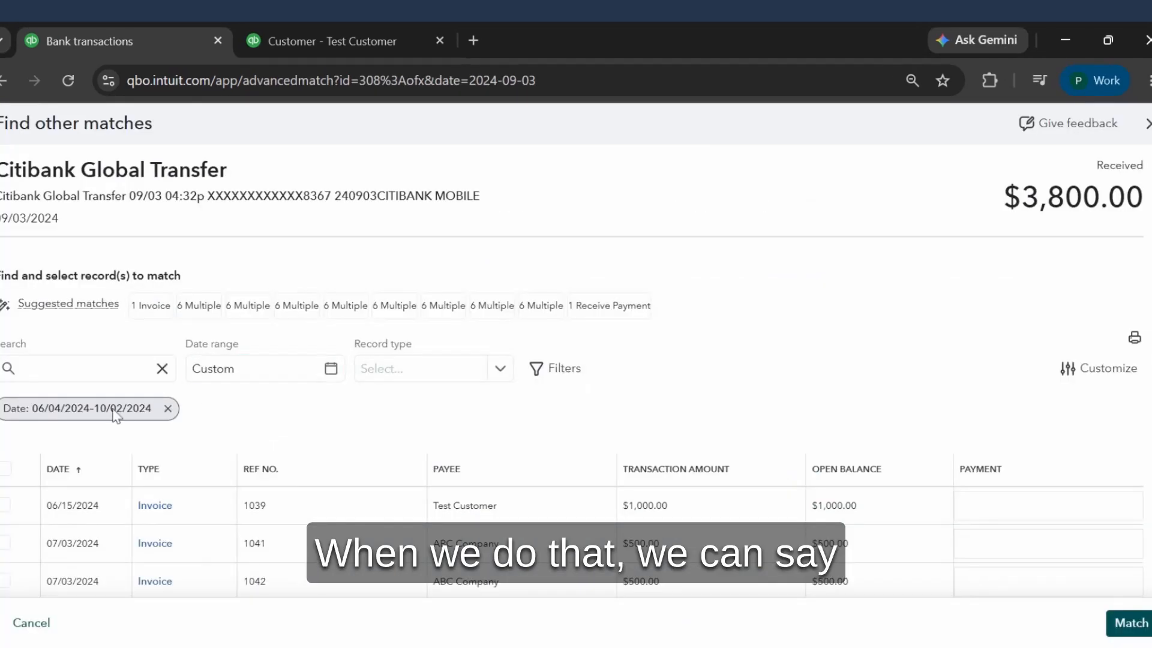
scroll(236, 438, down, 2)
scroll(236, 437, up, 1)
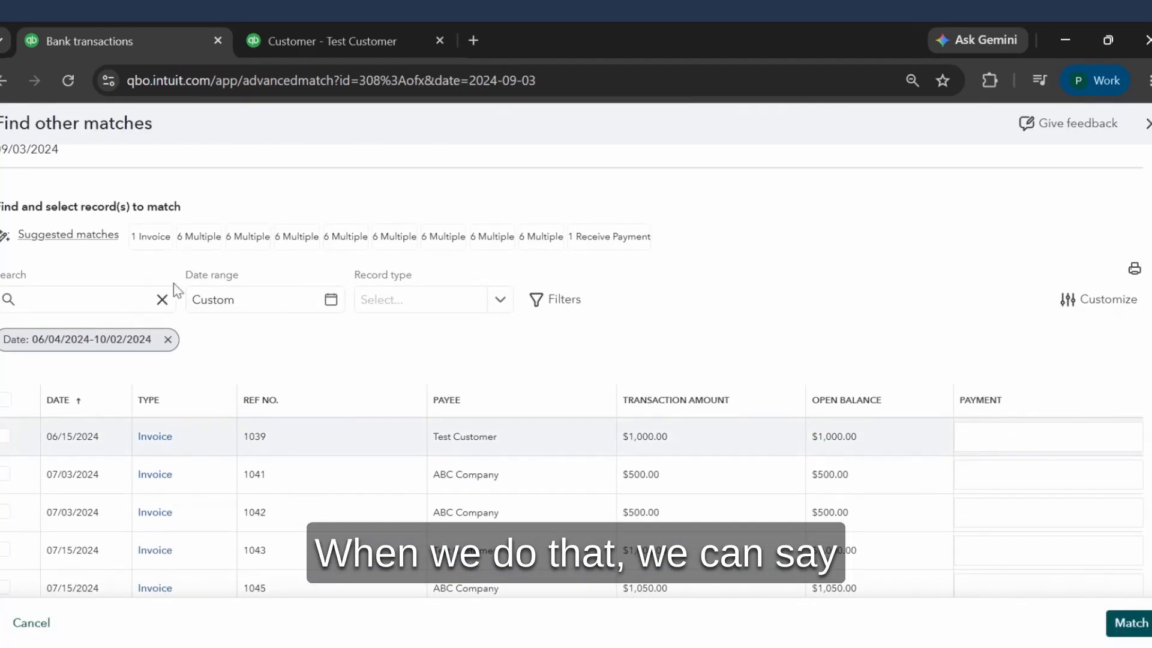
click(419, 305)
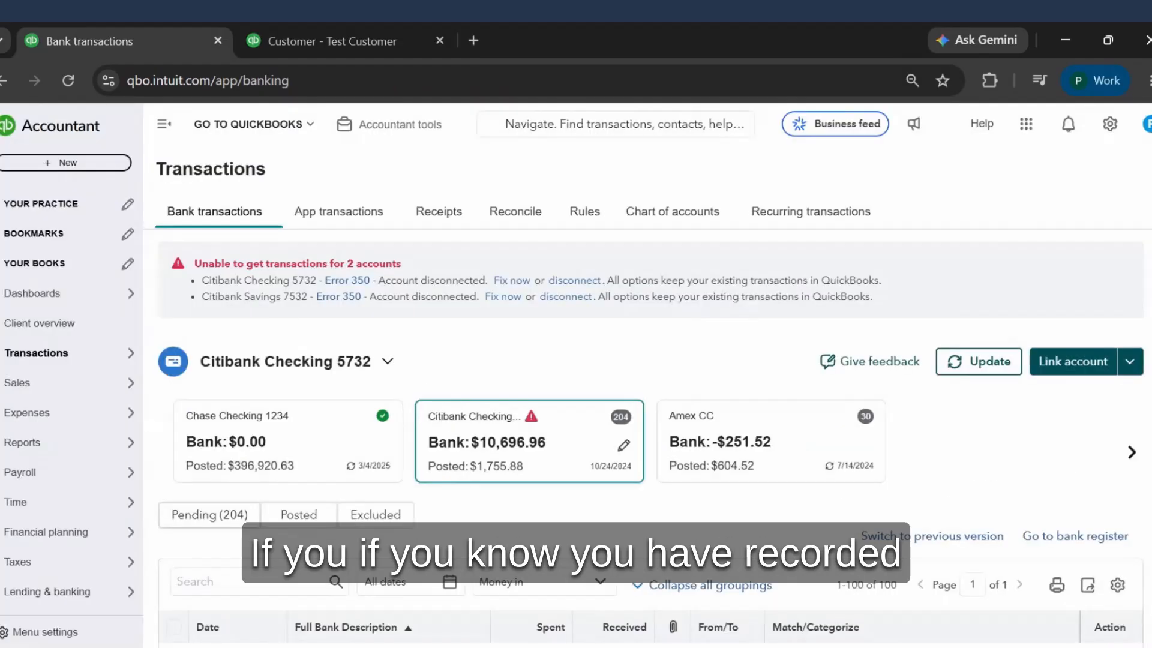
scroll(381, 441, down, 3)
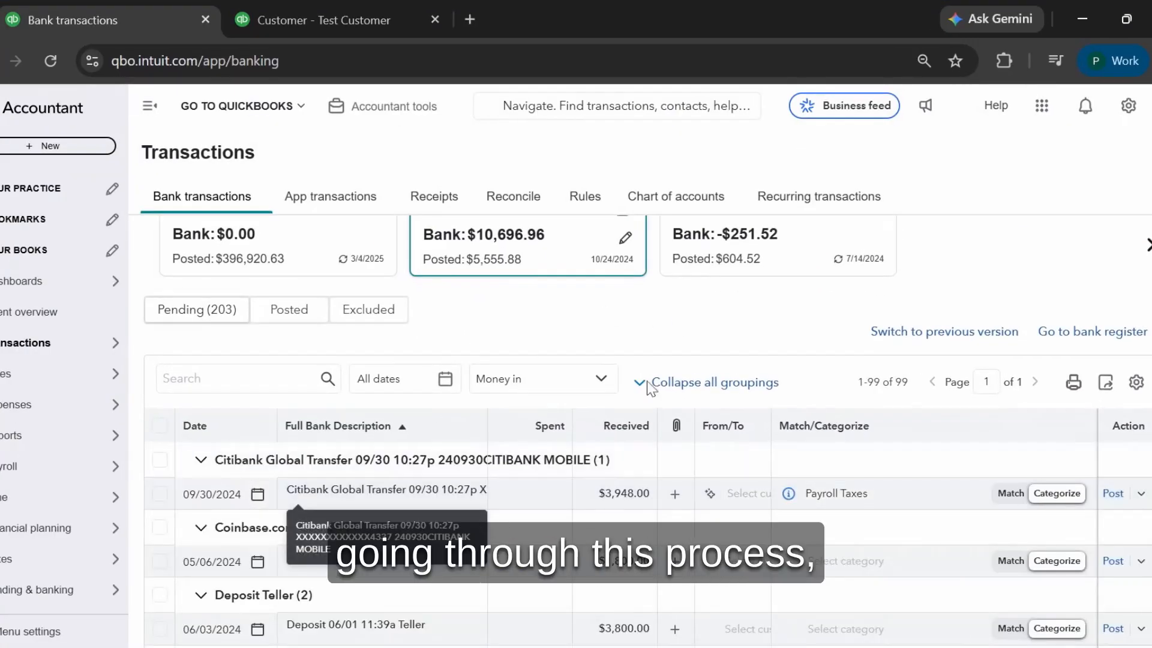
scroll(527, 354, up, 3)
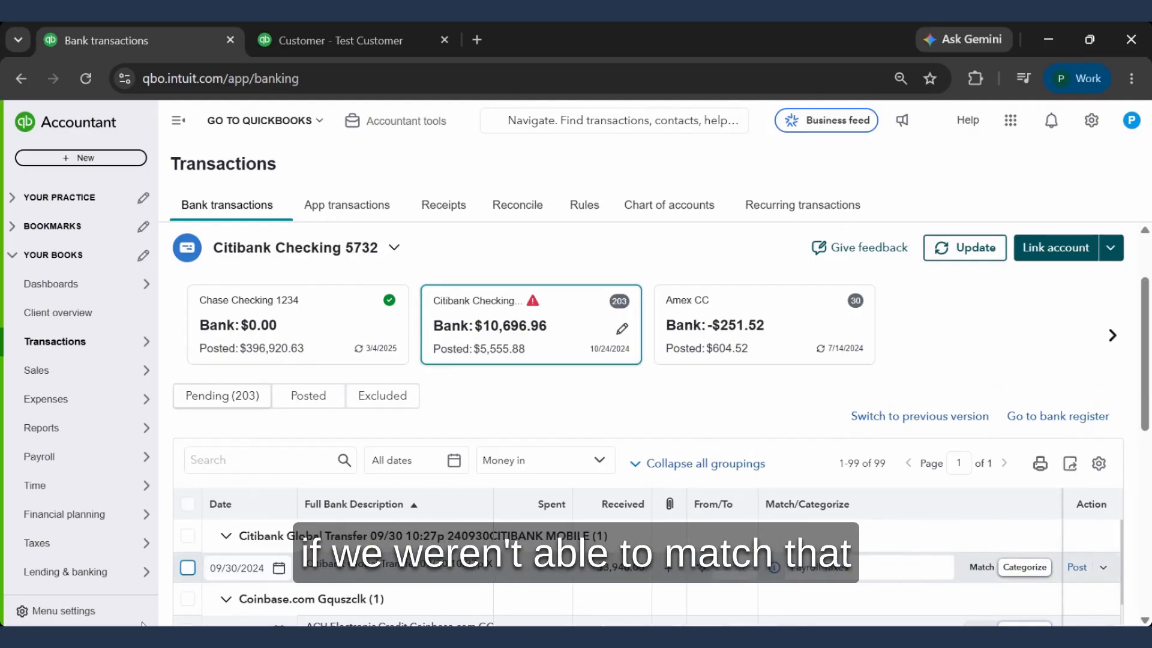
click(187, 567)
scroll(465, 534, down, 1)
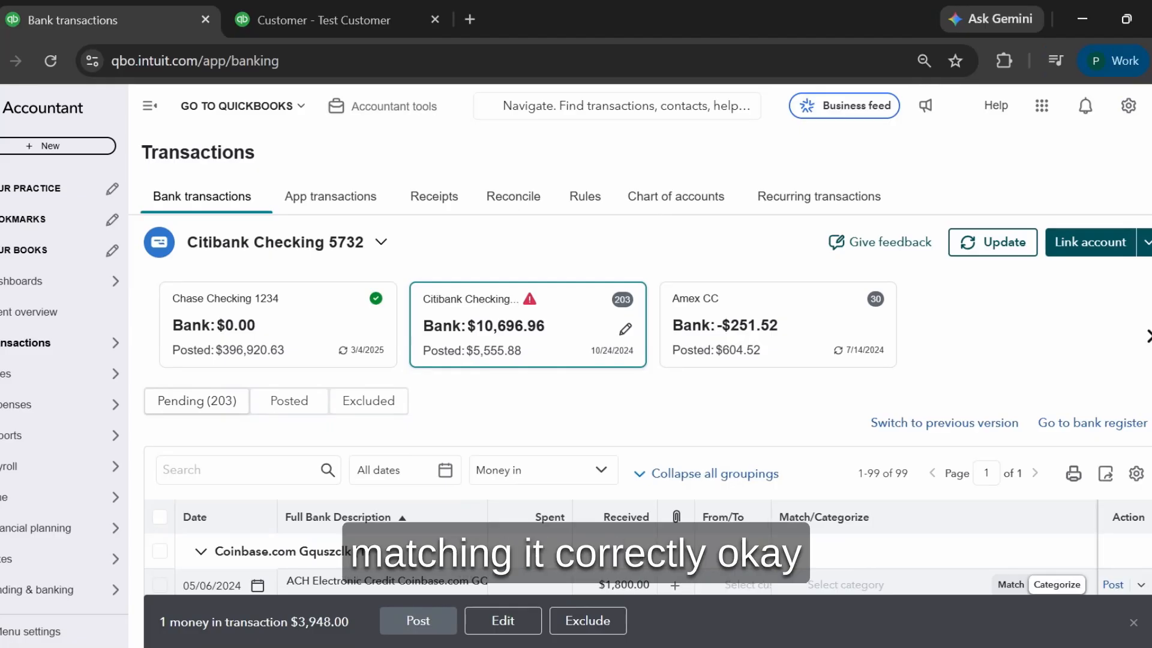
scroll(447, 555, up, 1)
click(160, 585)
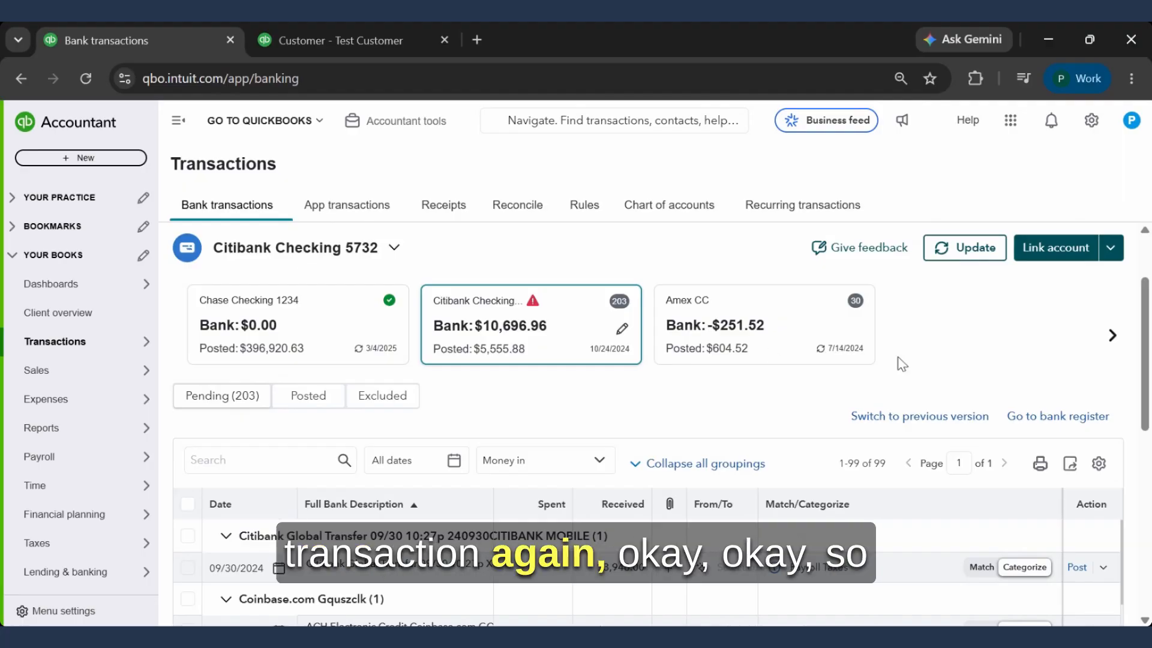
scroll(902, 365, down, 3)
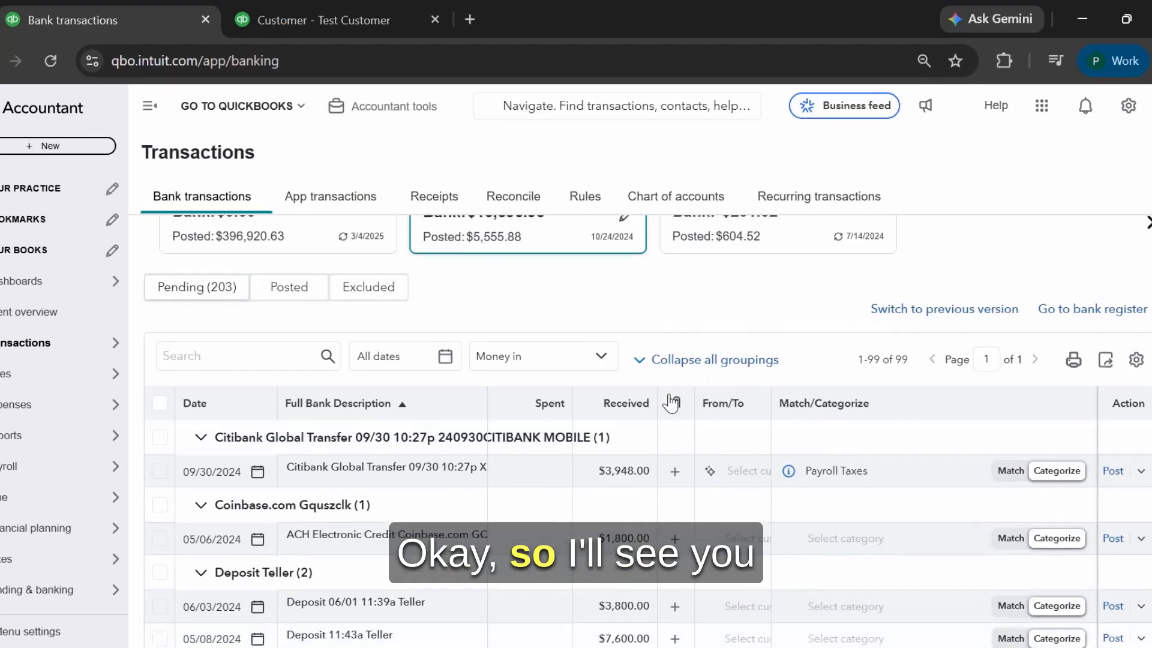
scroll(696, 382, down, 3)
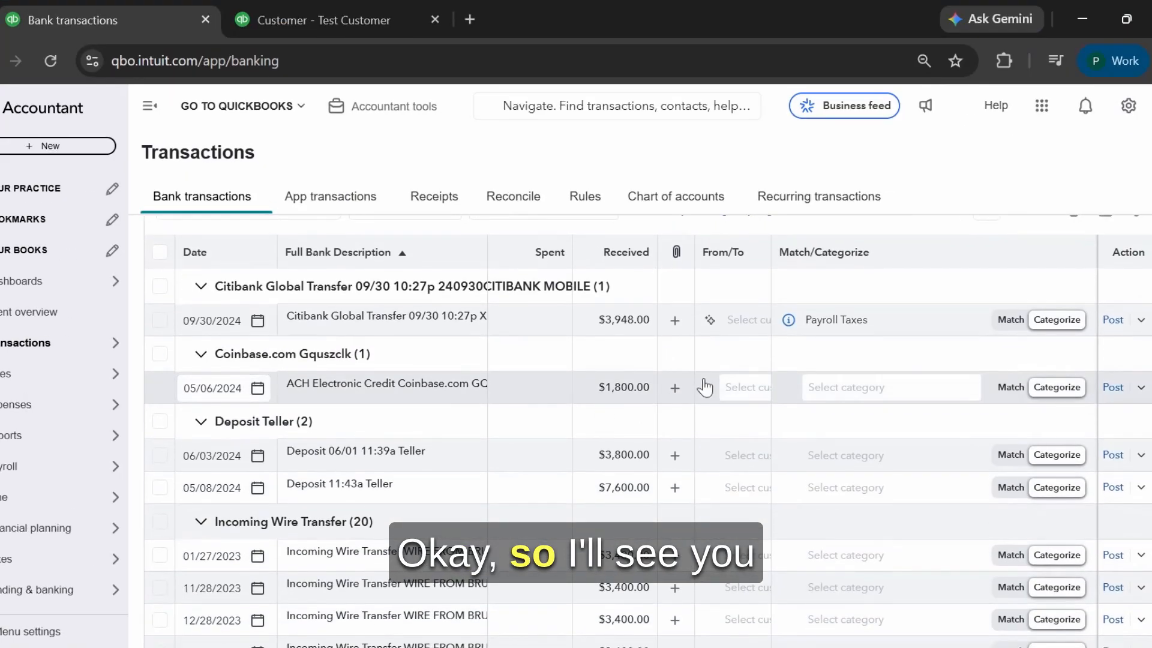
scroll(705, 387, up, 5)
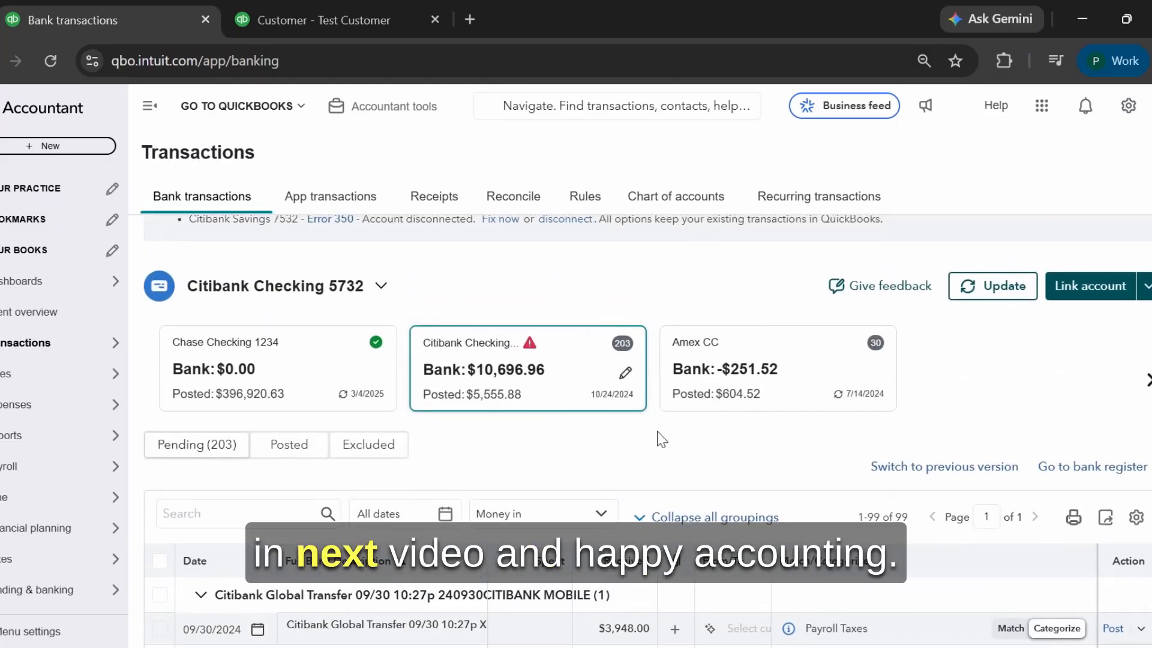